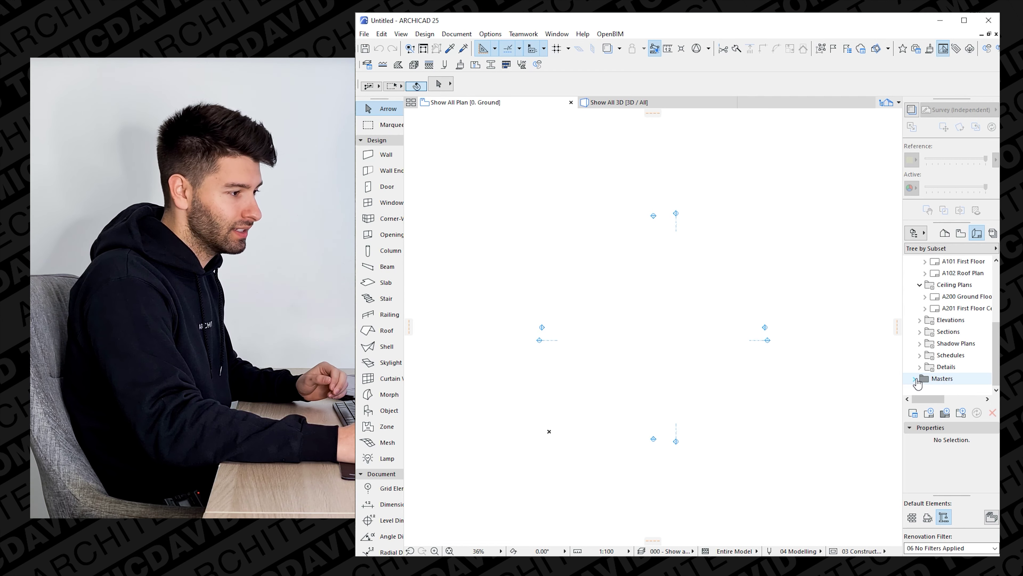
Expand the Masters folder in the layout book and open the A1 Coverpage master layout.
left_click(916, 378)
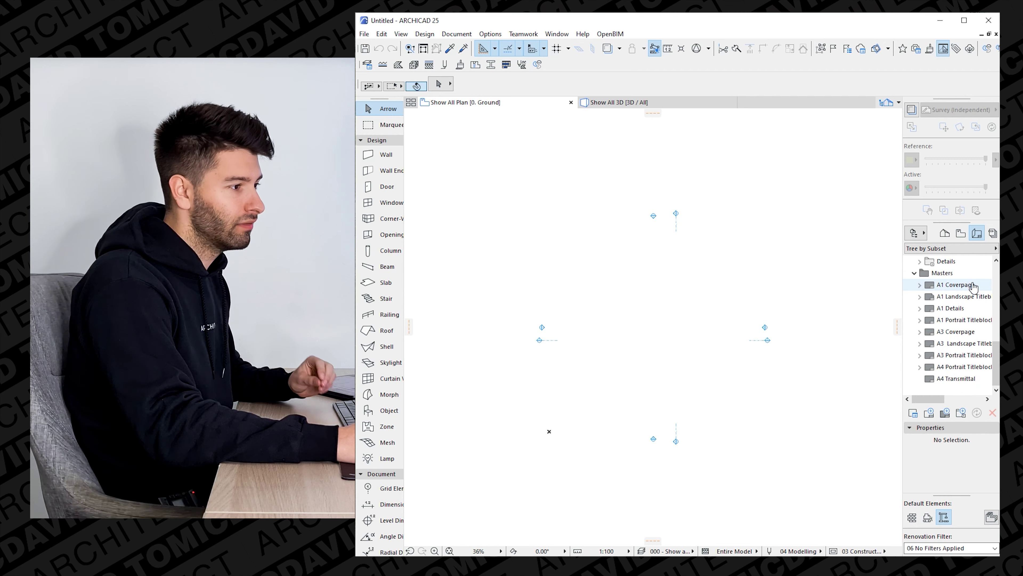
left_click(920, 285)
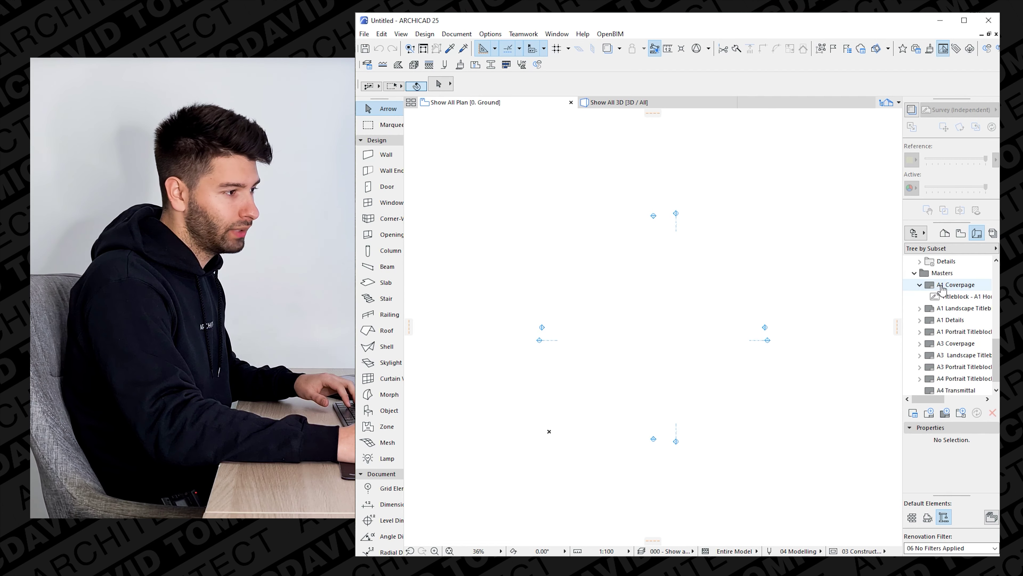
double_click(953, 301)
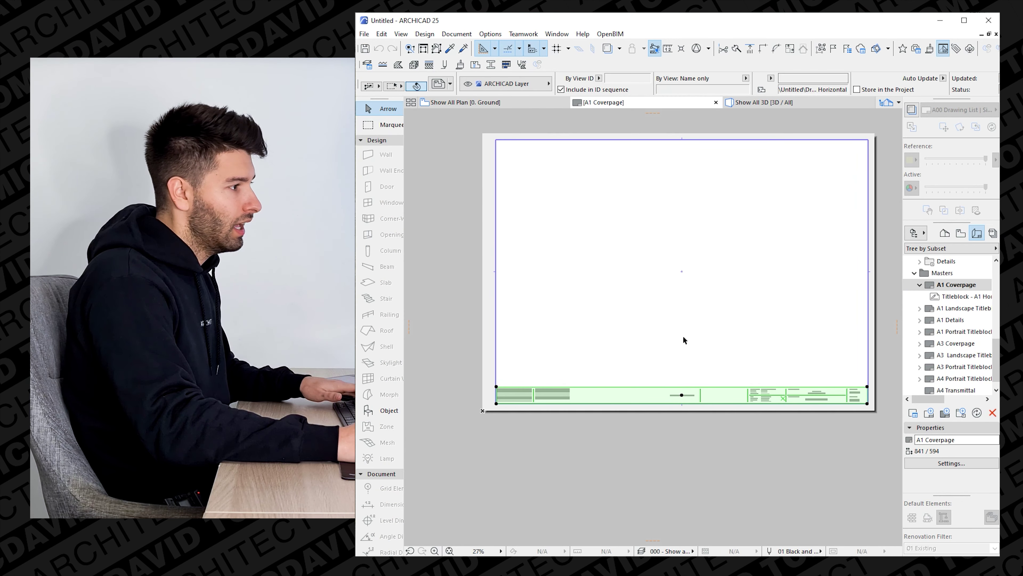
left_click(683, 335)
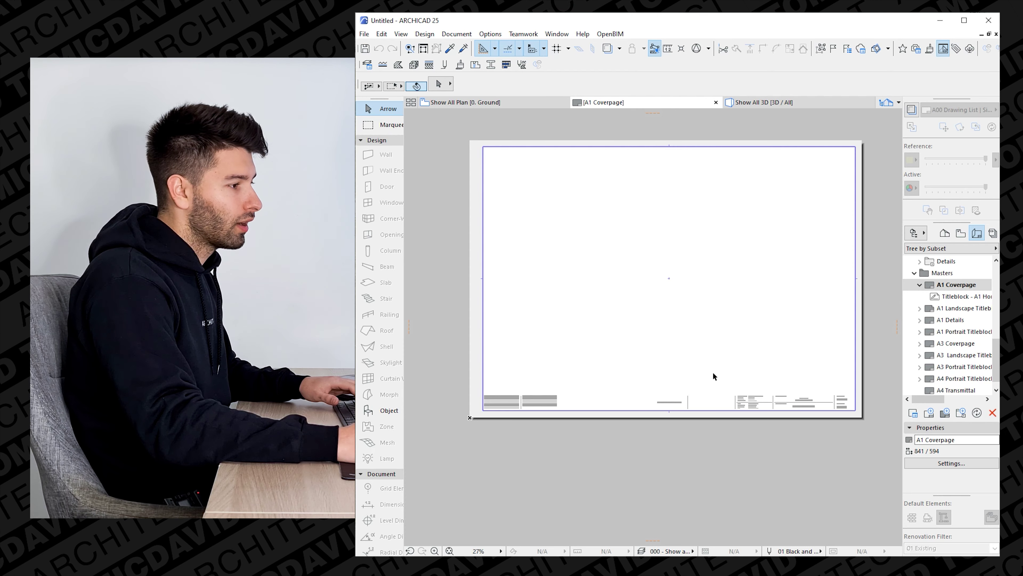
Examine the existing titleblock strip along the sheet's lower edge, from the notes and project partners to the drawing title and project name.
scroll(507, 407, "up", 5)
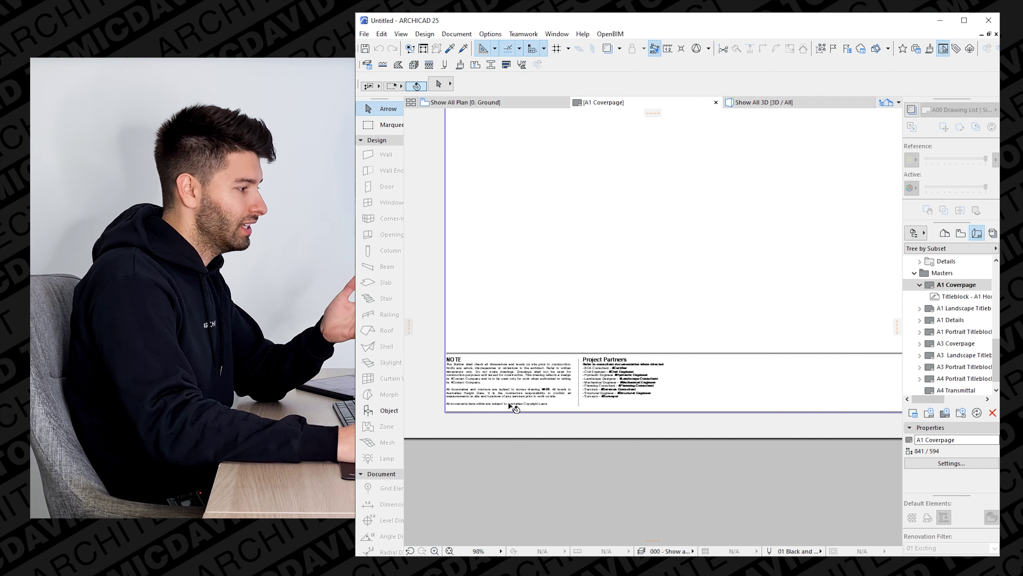
scroll(509, 406, "up", 4)
middle_click_drag(549, 387, 545, 386)
middle_click_drag(699, 385, 459, 376)
middle_click_drag(770, 378, 566, 375)
middle_click_drag(755, 370, 562, 371)
middle_click_drag(781, 370, 523, 365)
middle_click_drag(705, 368, 533, 367)
middle_click_drag(814, 360, 630, 359)
middle_click_drag(759, 365, 548, 365)
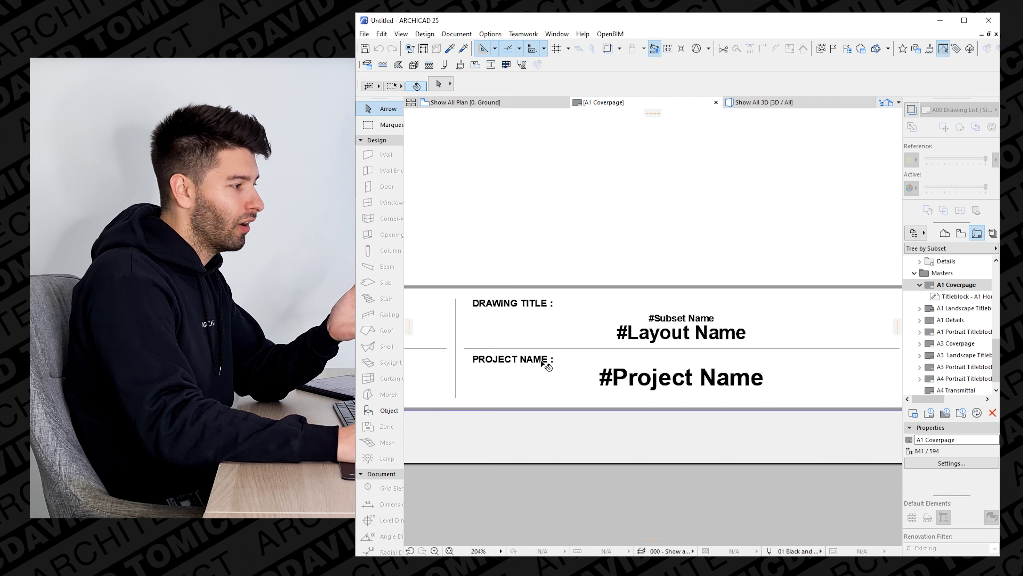
scroll(547, 365, "down", 10)
middle_click_drag(665, 335, 665, 358)
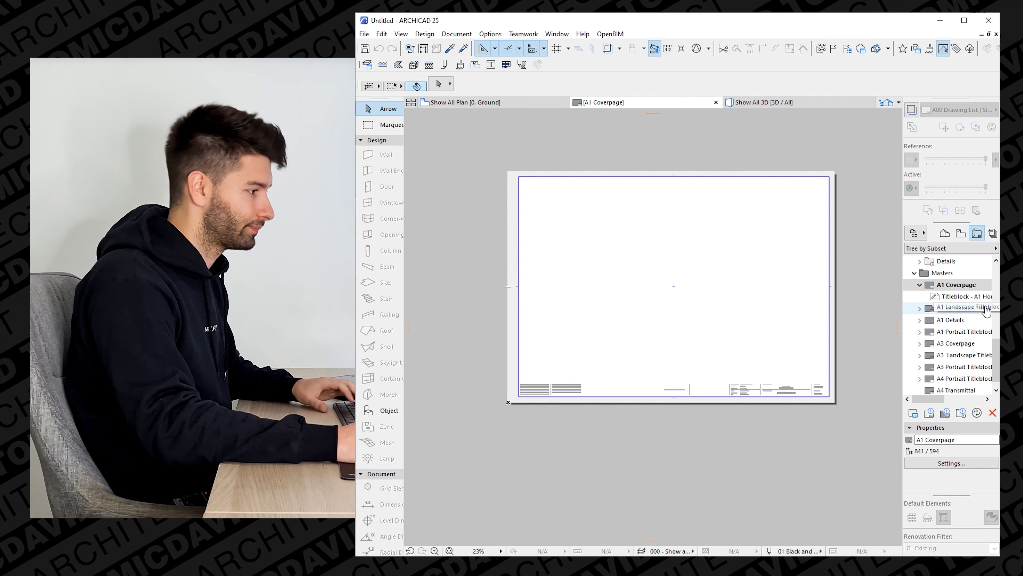
Set all four margins of the A1 Coverpage master layout to 5 mm in the Master Layout Settings.
left_click(459, 34)
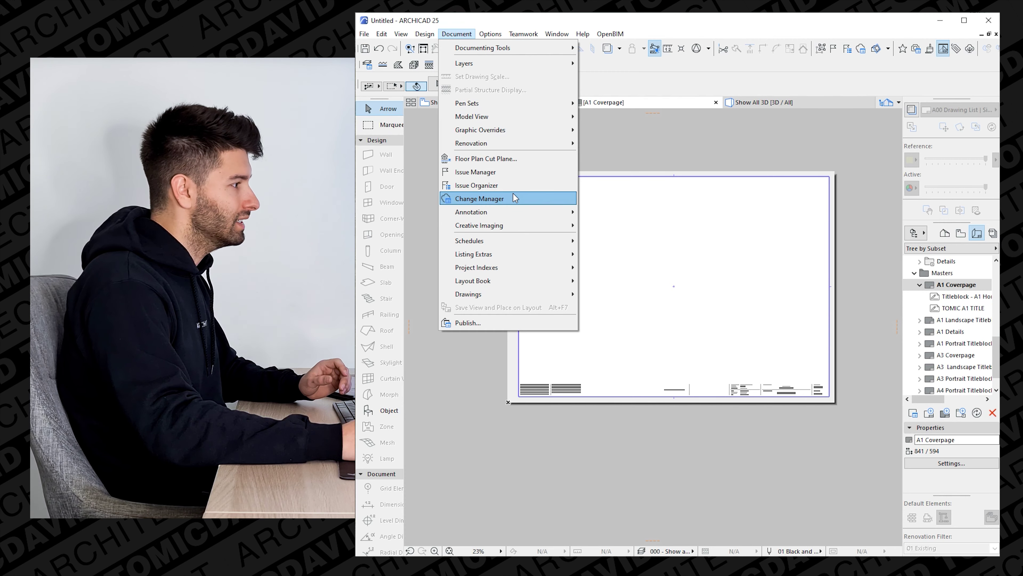
mouse_move(520, 281)
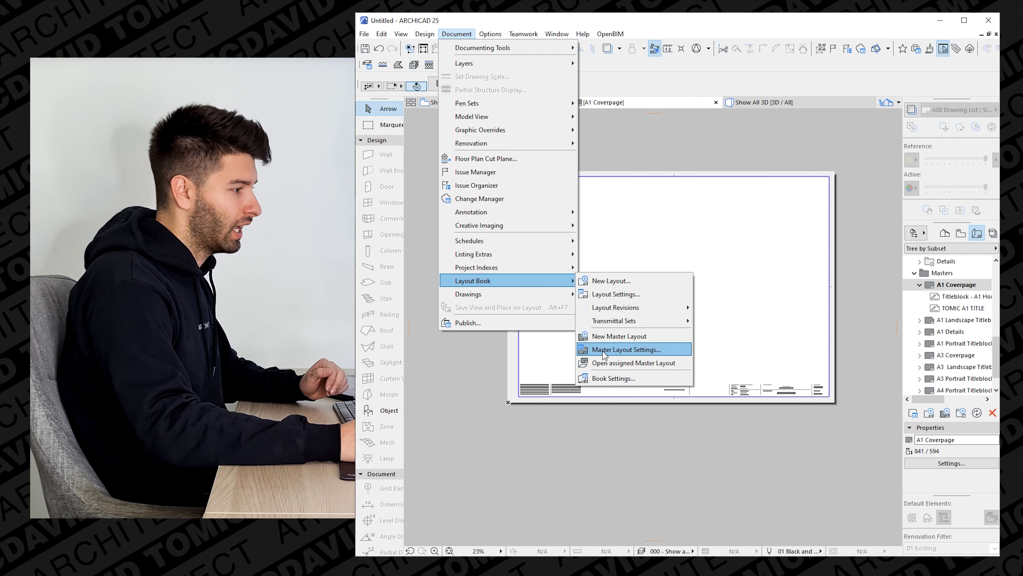
left_click(646, 350)
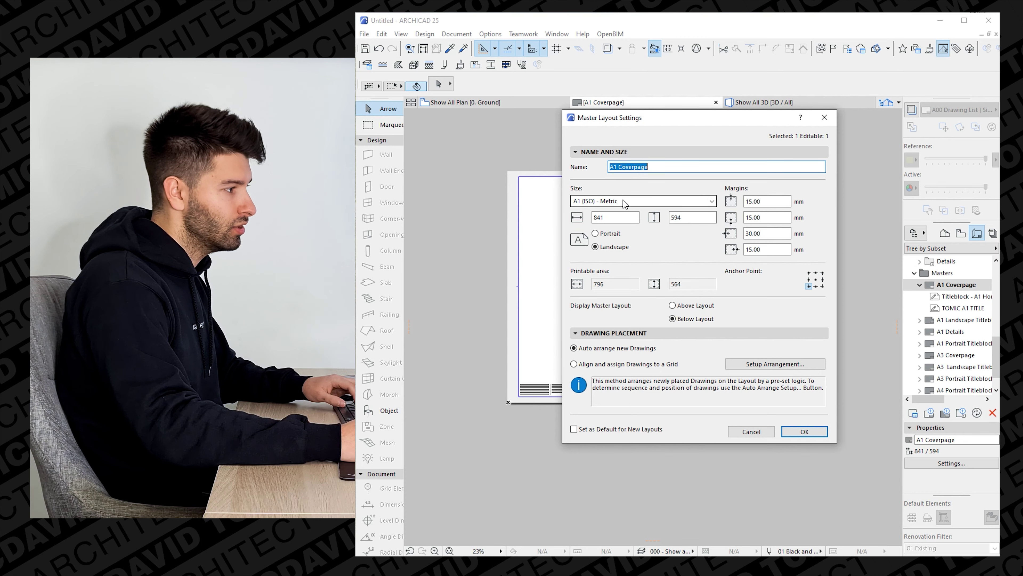
left_click(775, 201)
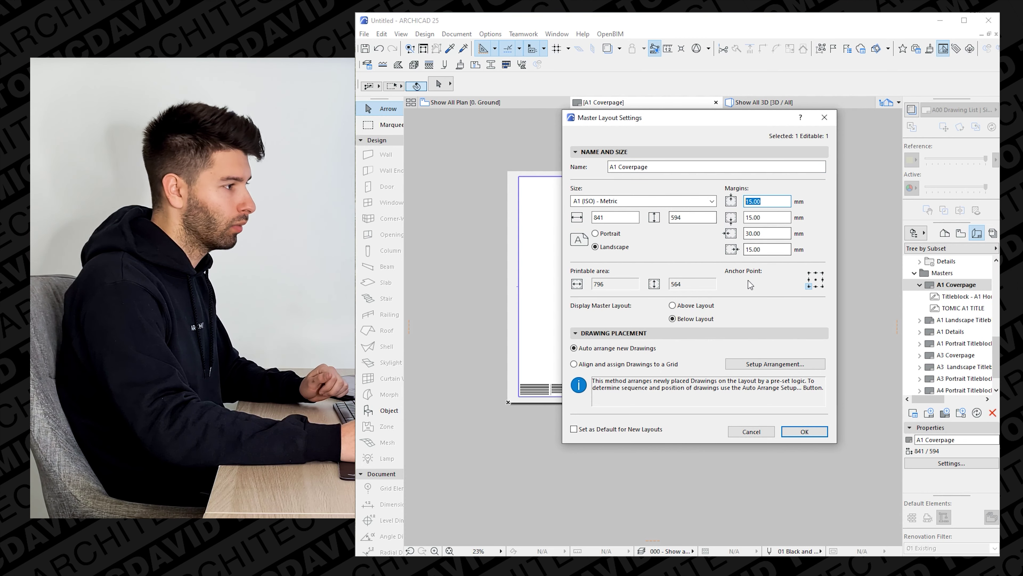
type("5")
key("Tab")
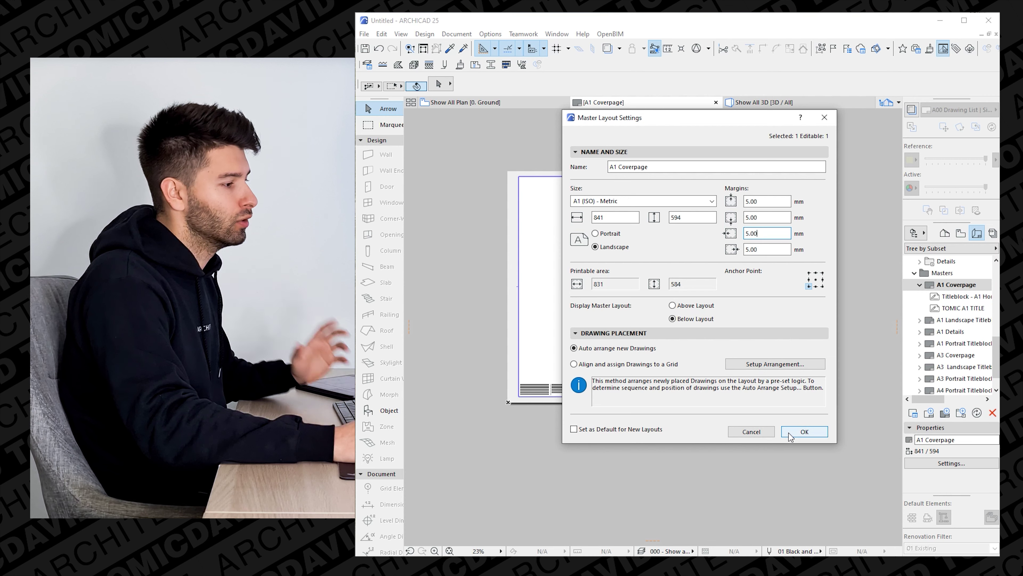
left_click(805, 432)
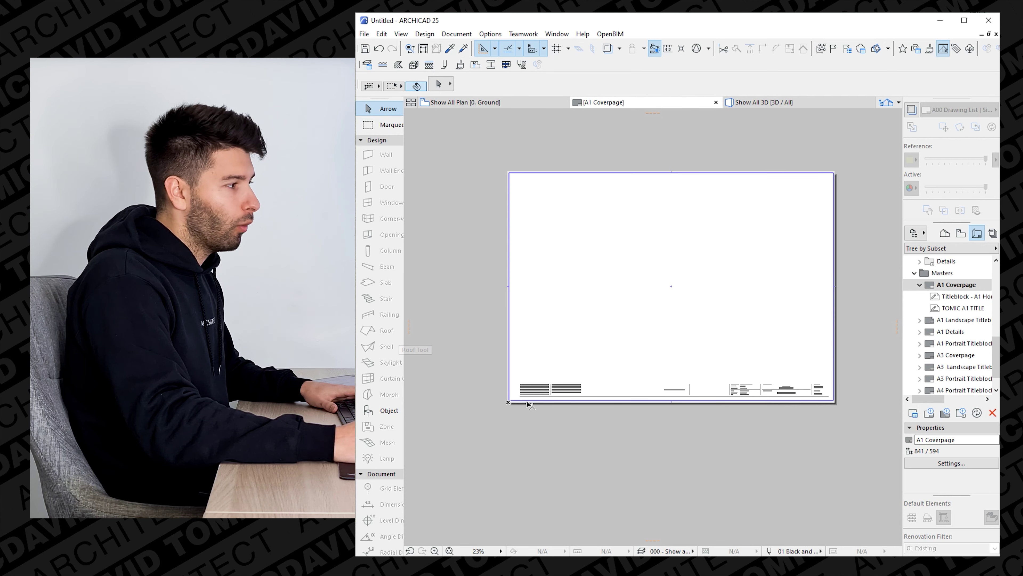
Move both overlapping titleblock drawings straight down, off the page and just below its lower edge.
scroll(502, 409, "up", 10)
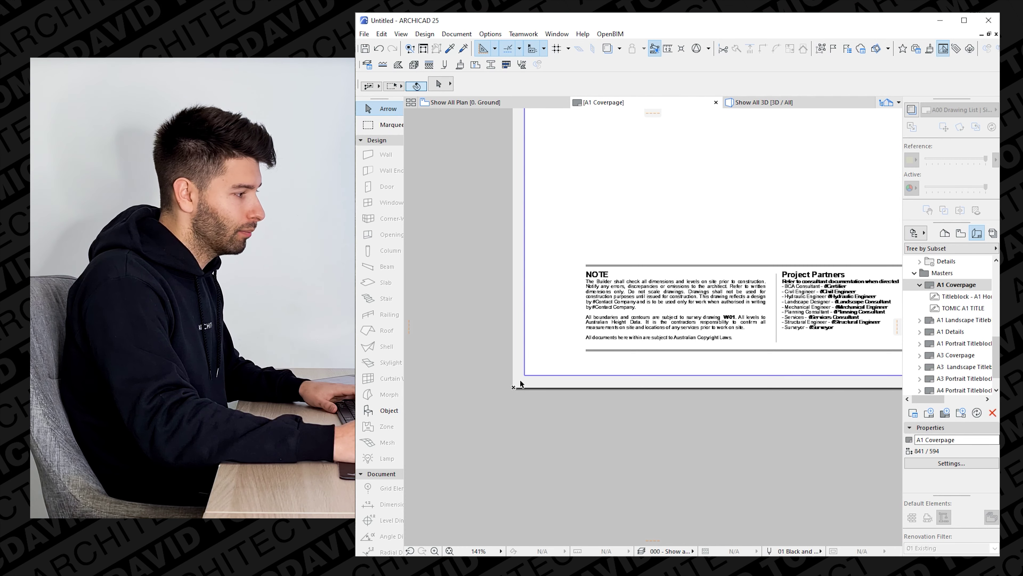
scroll(596, 383, "down", 10)
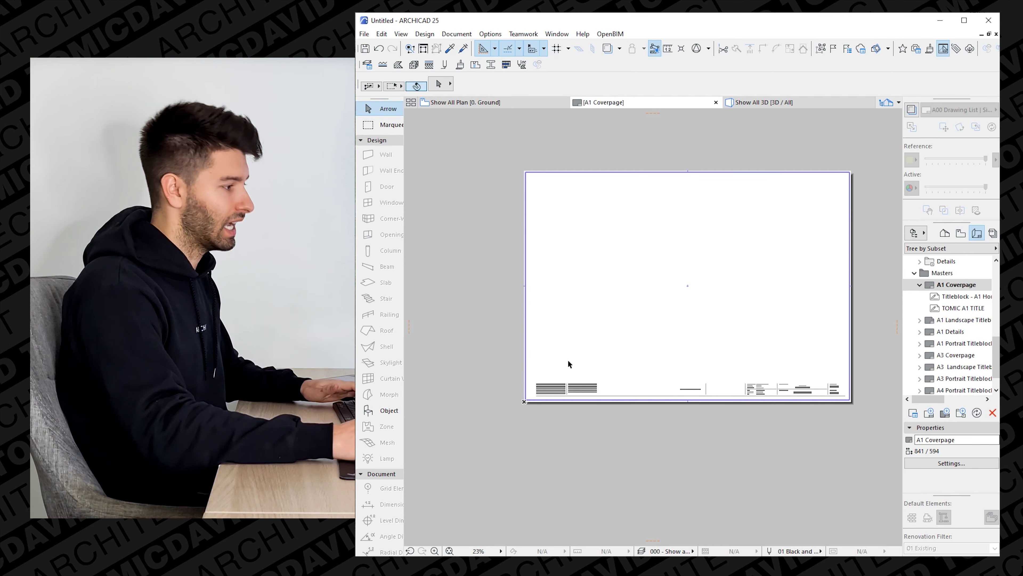
scroll(635, 374, "up", 1)
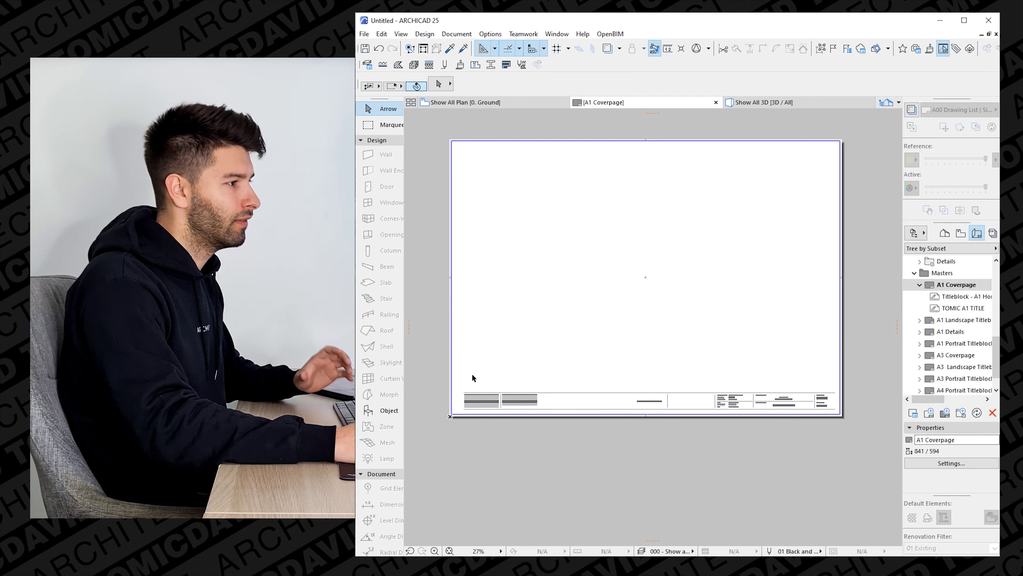
left_click_drag(457, 370, 881, 501)
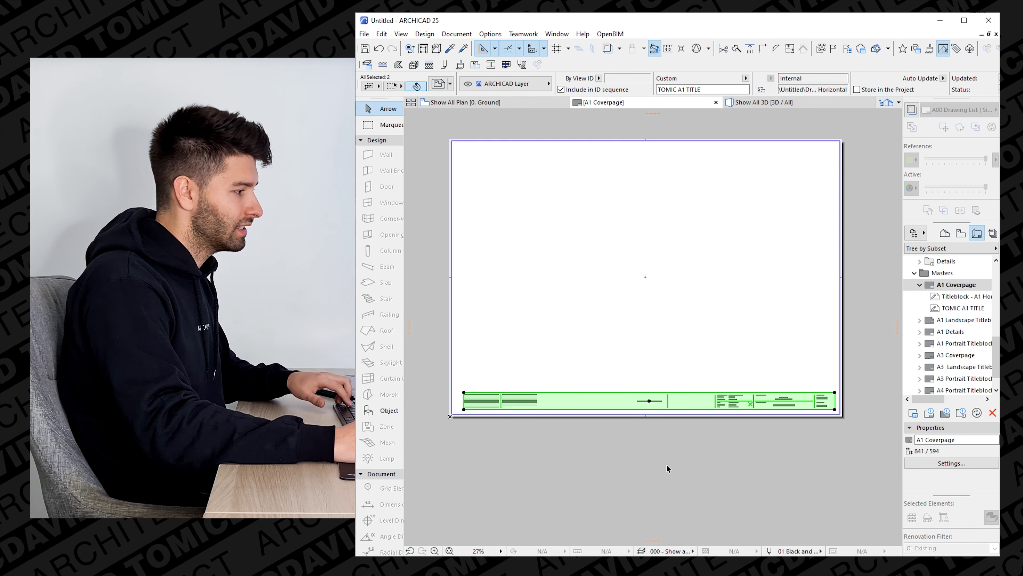
left_click(617, 402)
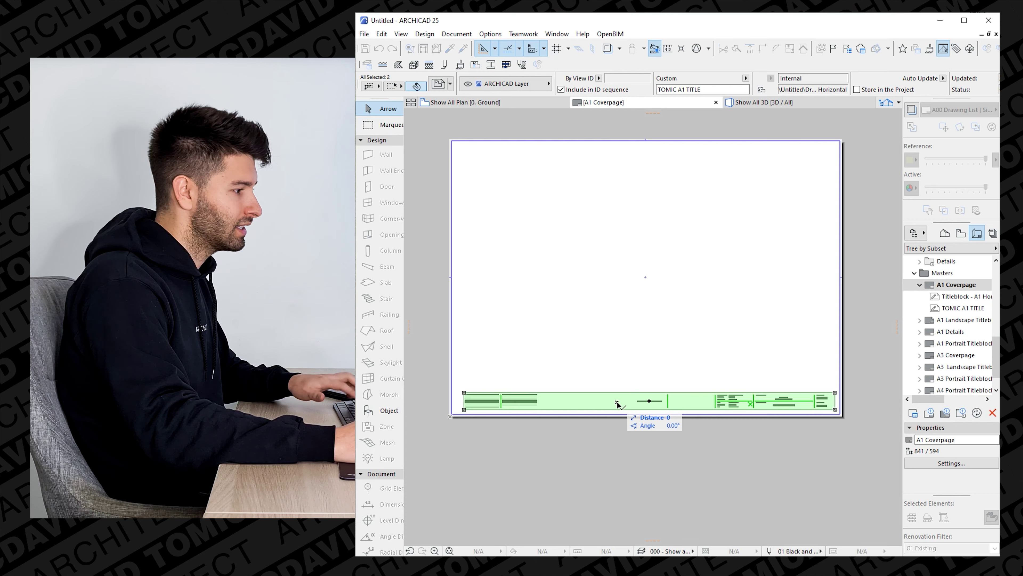
left_click(617, 448)
left_click(562, 466)
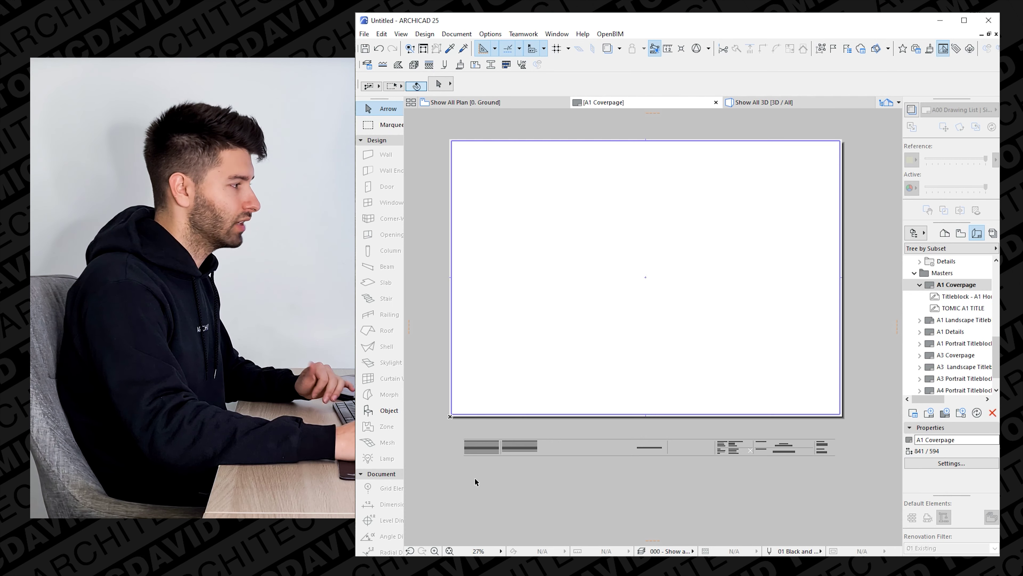
Set up the Polyline tool with the rectangular geometry method and pen 1.
key("ctrl+a")
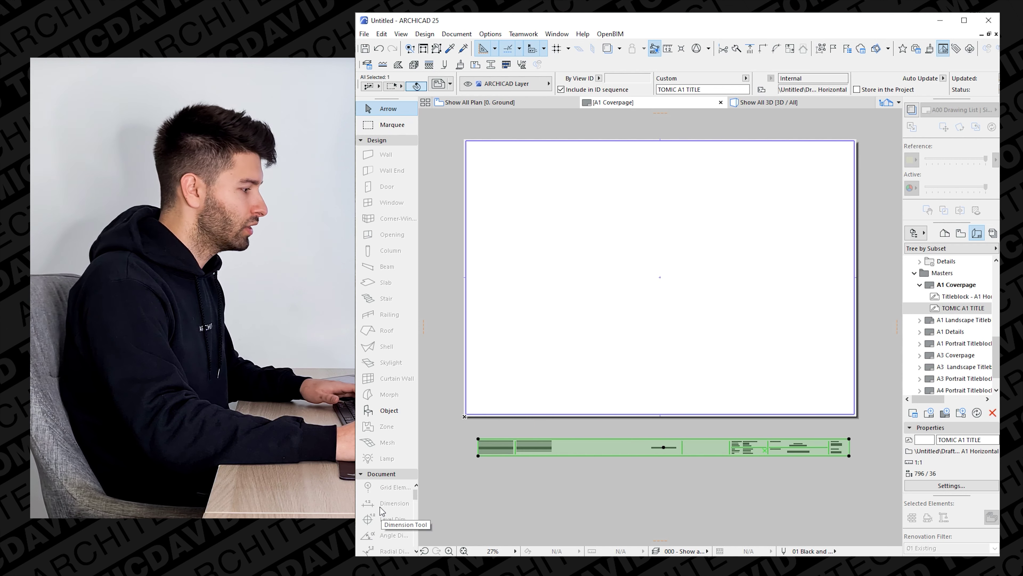
scroll(390, 522, "down", 2)
left_click(389, 520)
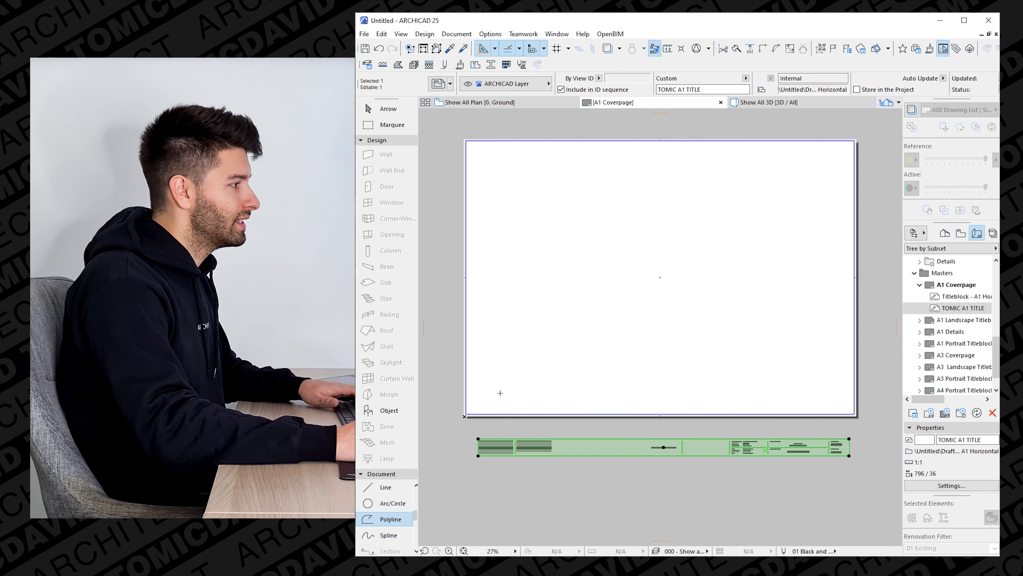
scroll(466, 415, "up", 3)
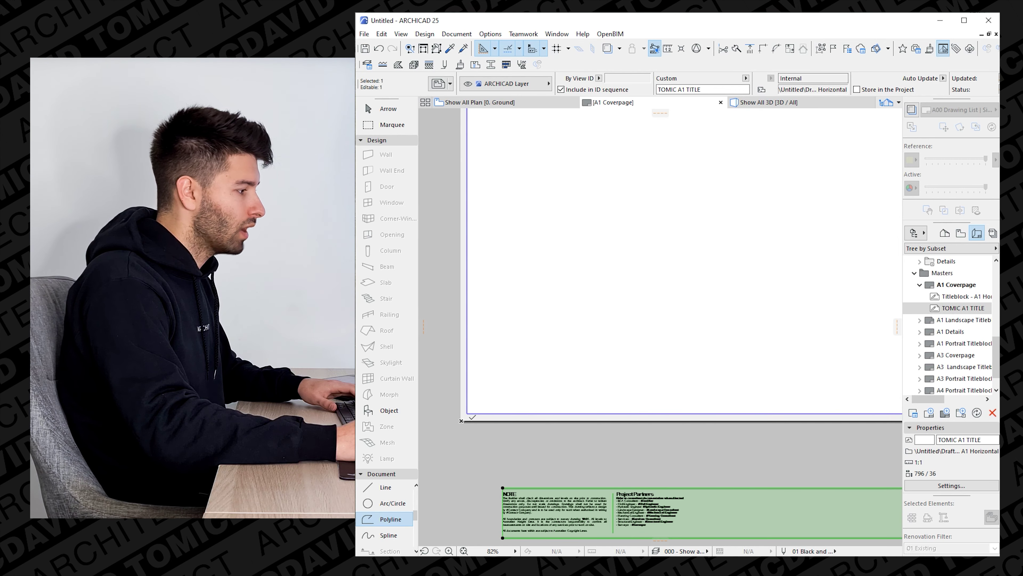
key("Escape")
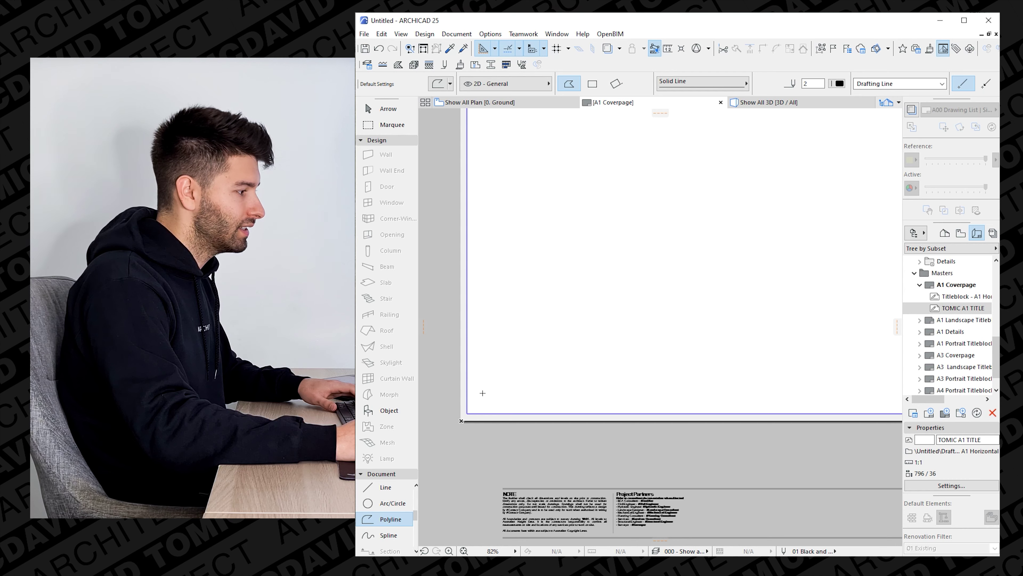
left_click(592, 84)
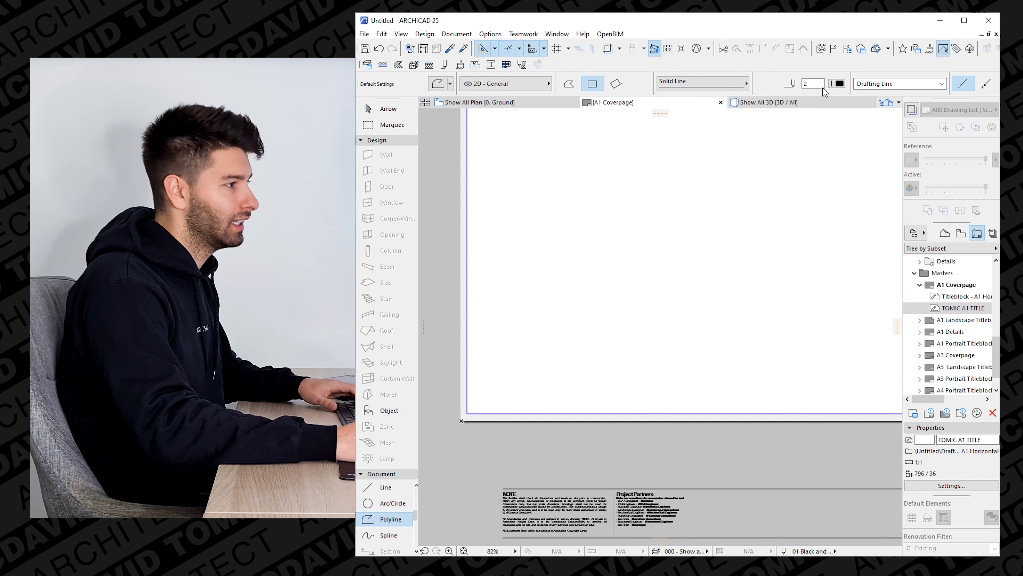
left_click(839, 83)
left_click(854, 86)
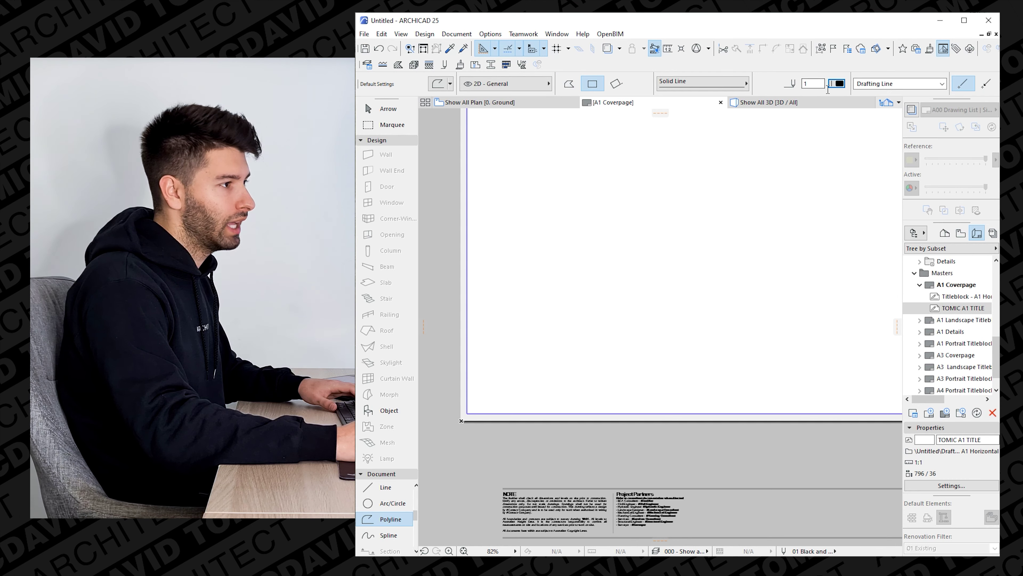
left_click(838, 84)
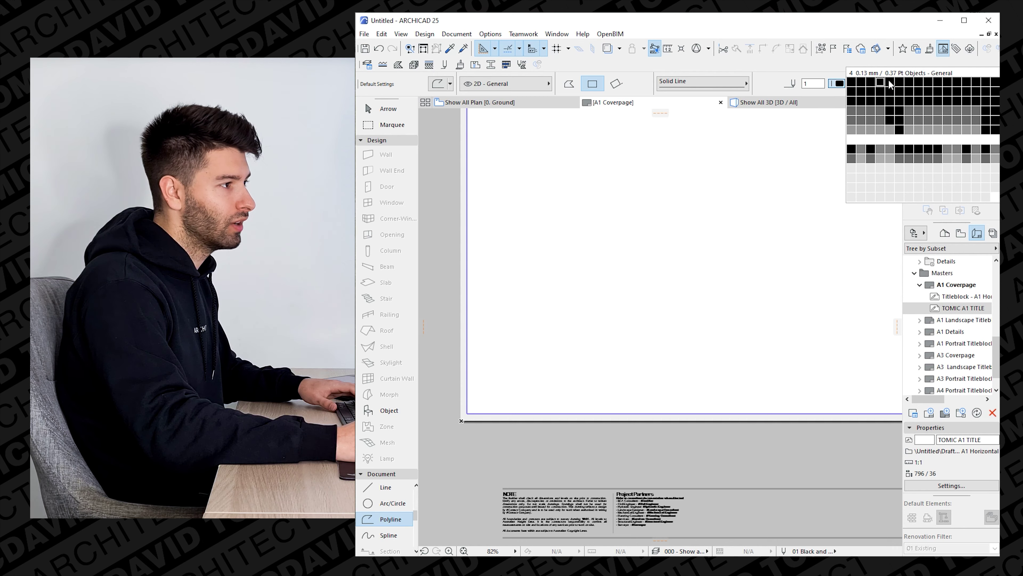
left_click(855, 84)
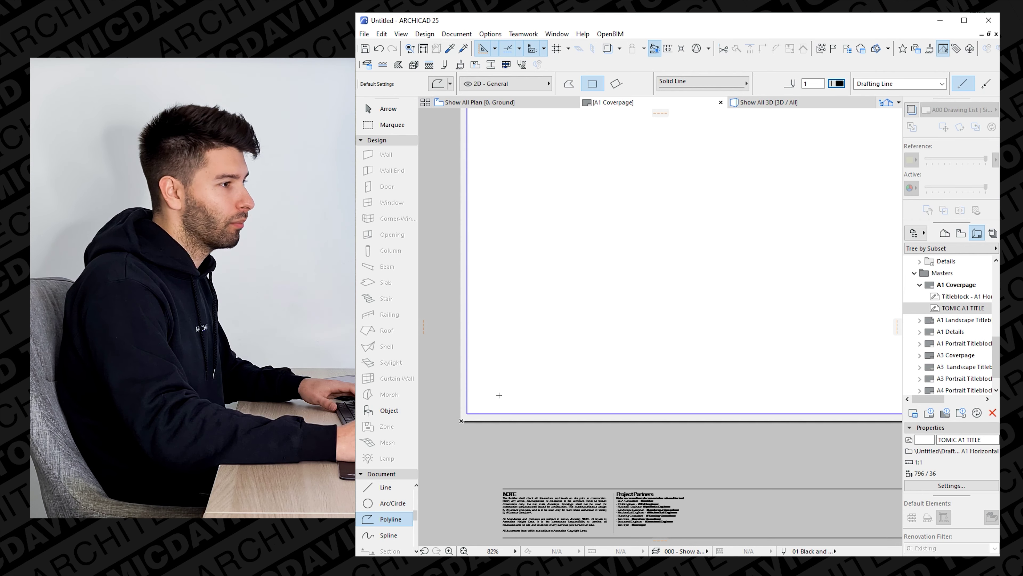
Draw a rectangular polyline border along the page margins, from the lower-left margin corner to the upper-right one.
left_click(467, 413)
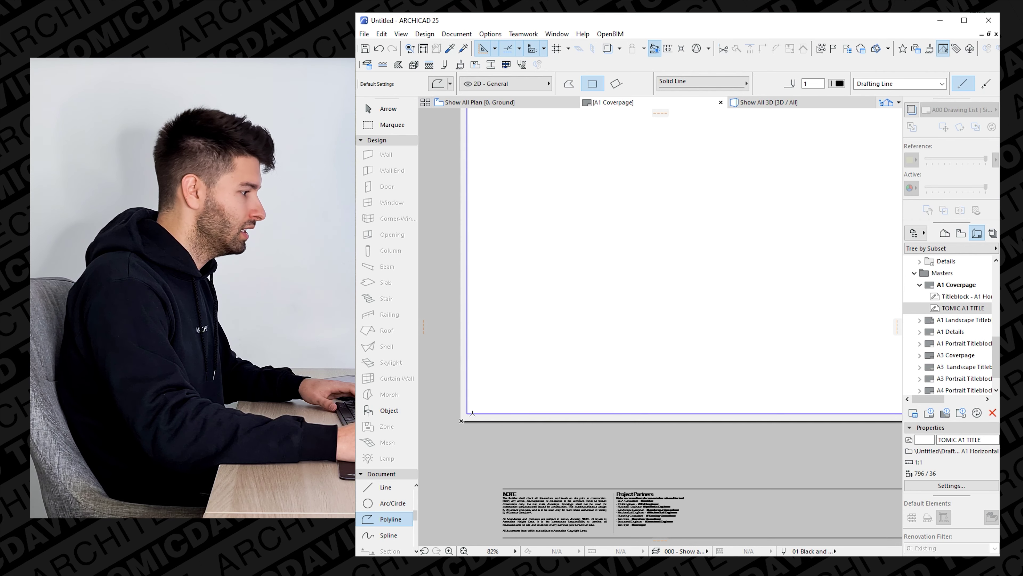
scroll(480, 409, "up", 10)
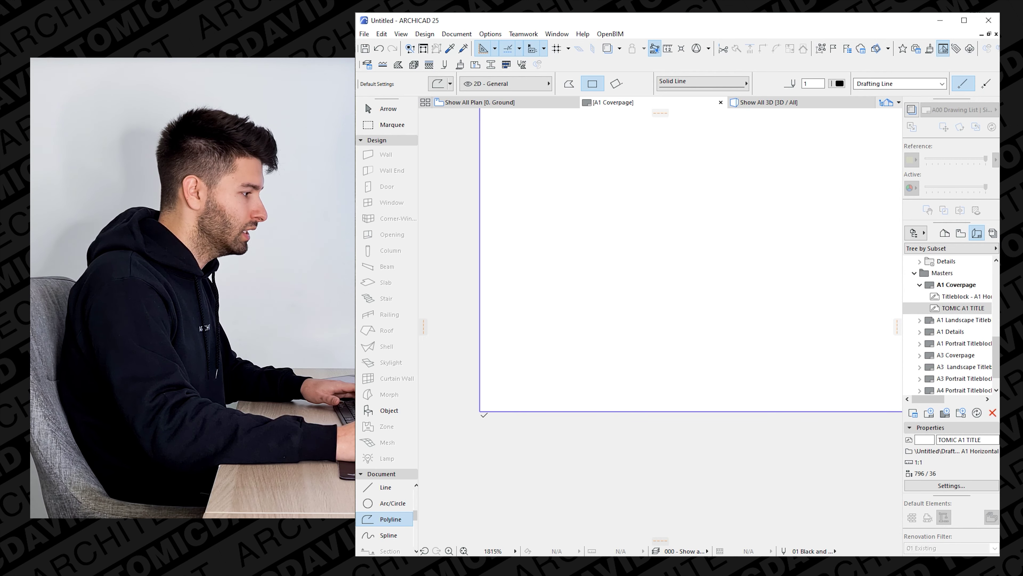
scroll(481, 415, "up", 7)
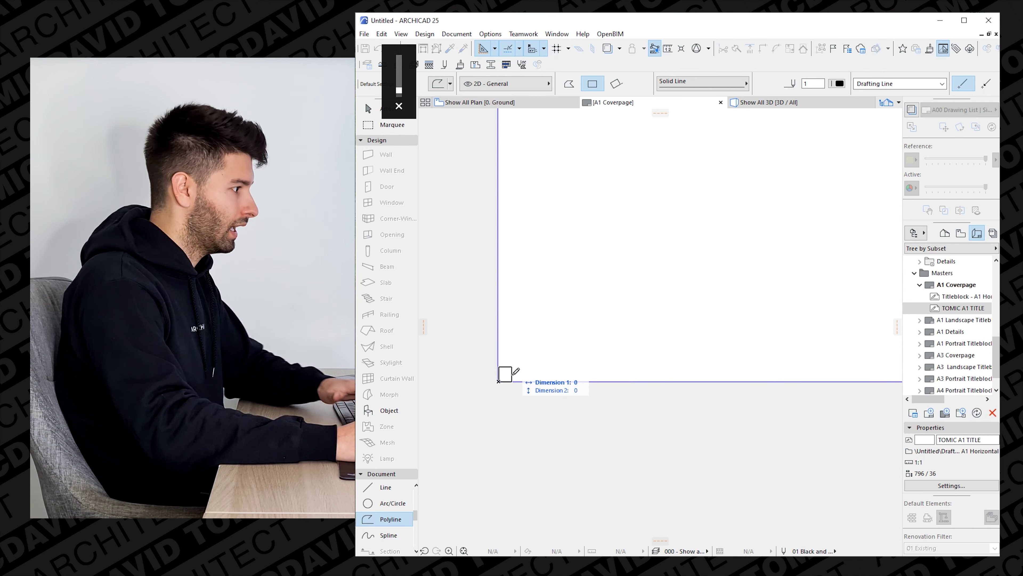
scroll(514, 373, "down", 5)
scroll(669, 272, "down", 3)
middle_click_drag(676, 266, 555, 418)
scroll(633, 343, "down", 2)
scroll(686, 300, "down", 3)
middle_click_drag(685, 299, 543, 381)
scroll(667, 287, "up", 3)
scroll(719, 292, "up", 4)
middle_click_drag(802, 309, 571, 359)
scroll(600, 349, "up", 6)
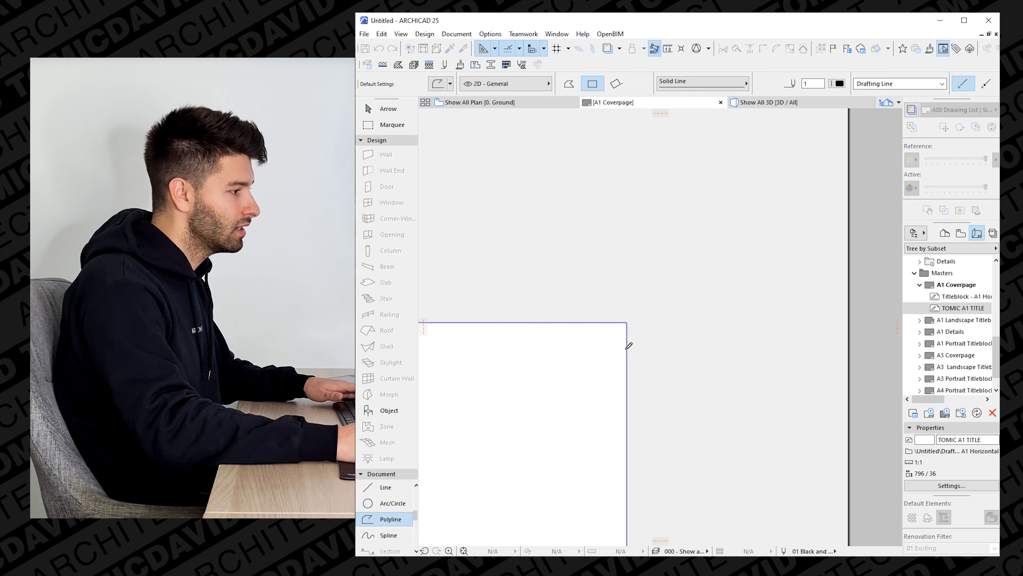
left_click(627, 323)
key("Escape")
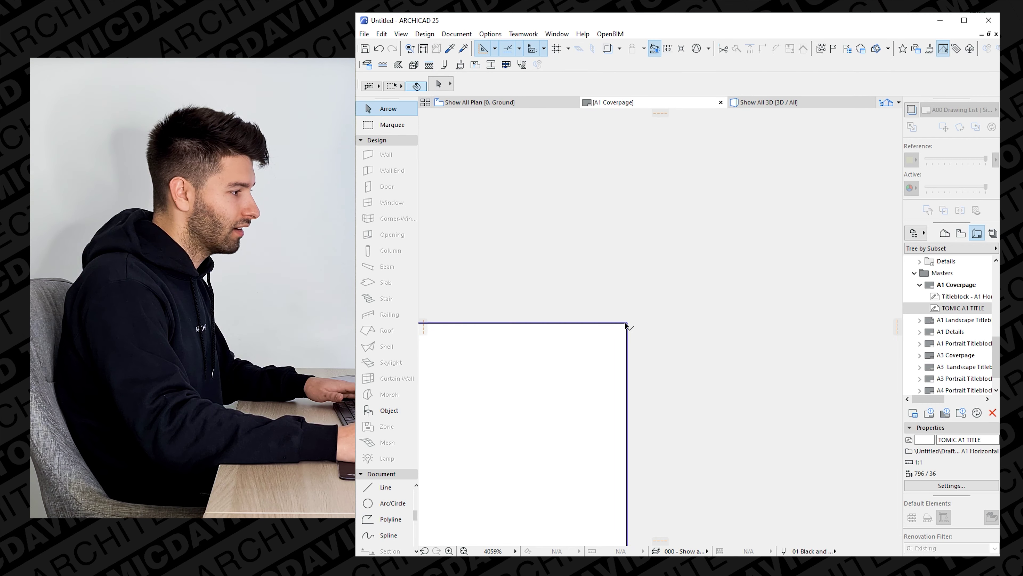
Select the border polyline and check how it fits the margins around the whole sheet.
scroll(627, 325, "up", 4)
left_click(628, 326)
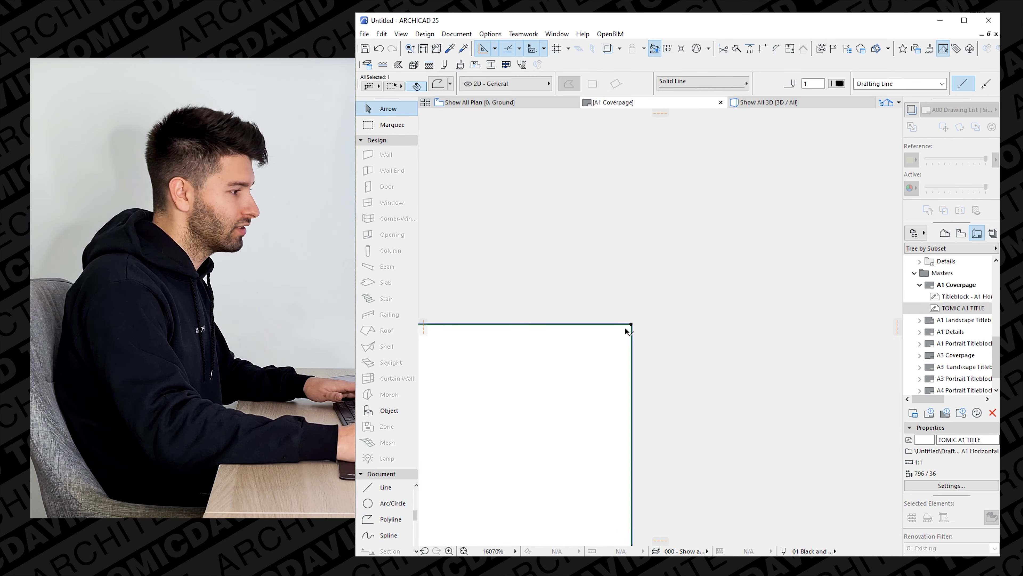
scroll(626, 328, "down", 20)
scroll(580, 355, "up", 6)
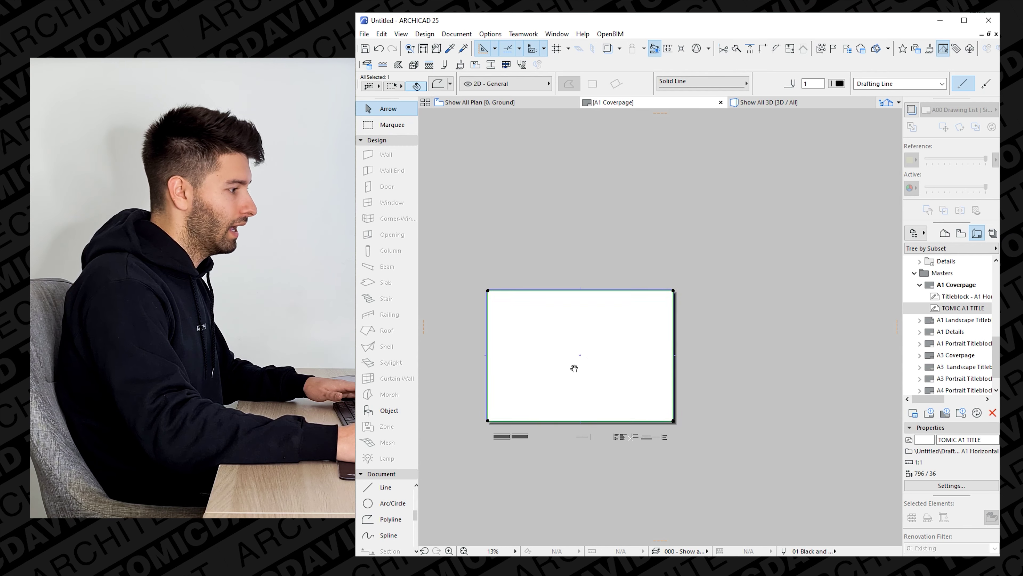
middle_click_drag(574, 369, 651, 362)
scroll(651, 362, "up", 4)
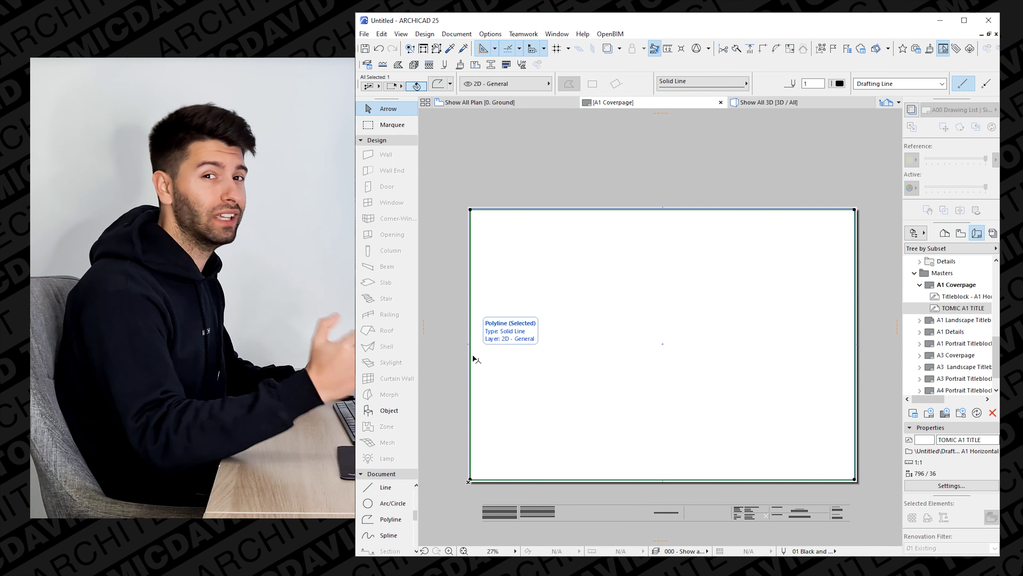
Offset the border polyline 5 mm inward on all sides so it sits inside the page margins.
left_click(470, 243)
left_click(579, 294)
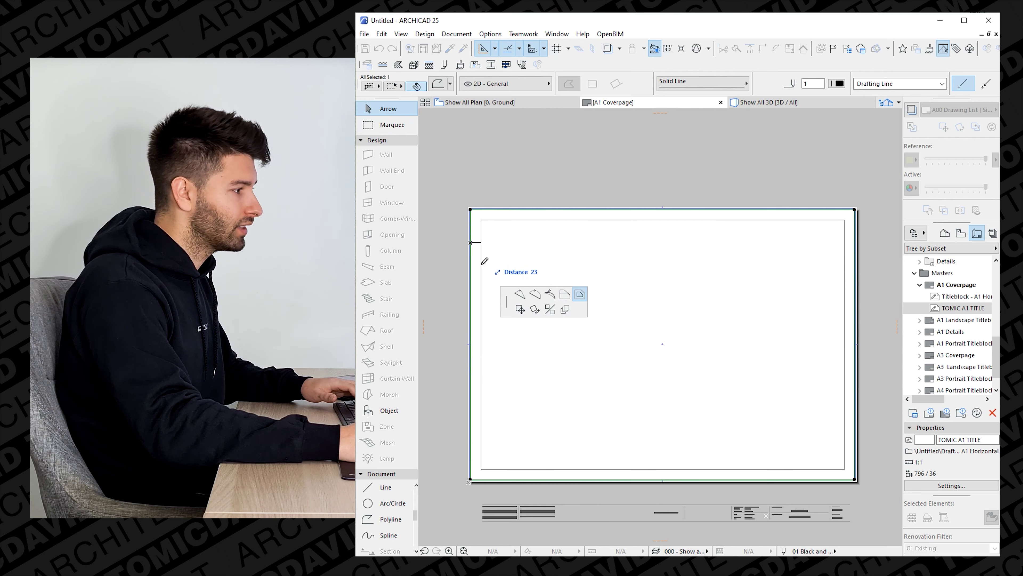
type("5")
key("Return")
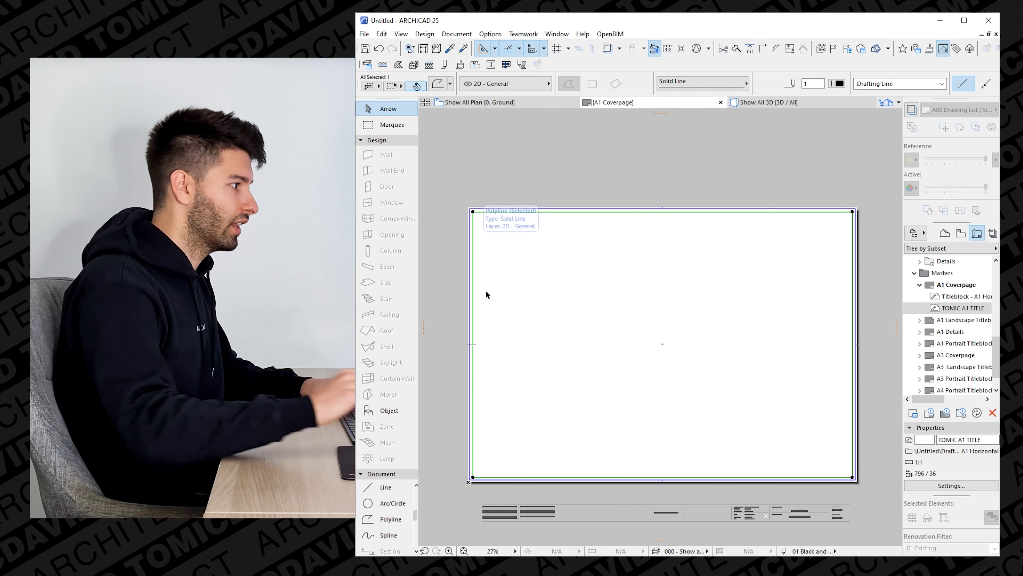
key("Escape")
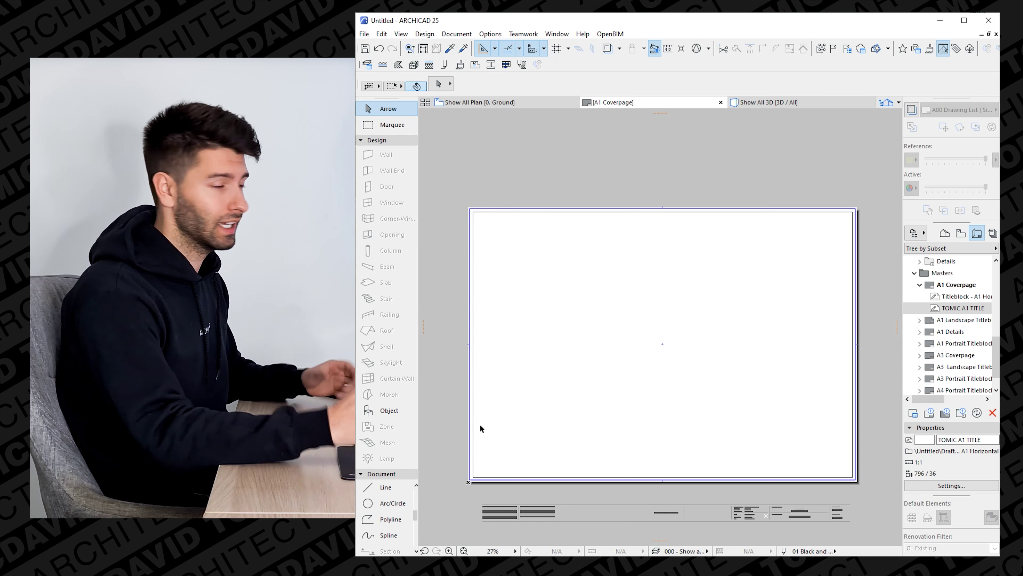
Start a text block inside the border near the sheet's lower-left corner, with an Arial text height of 1.80 mm.
scroll(473, 482, "up", 5)
scroll(480, 463, "up", 5)
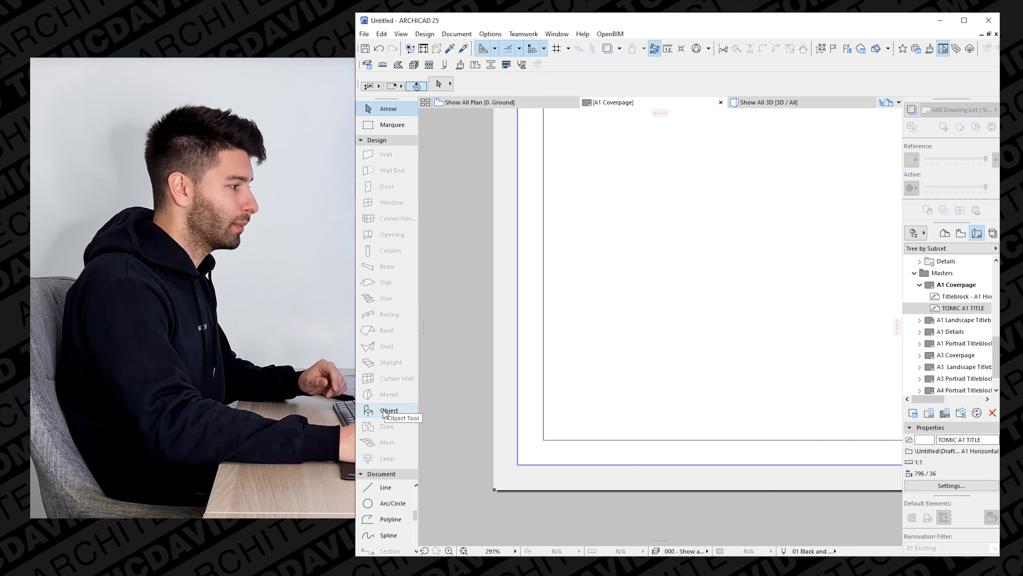
scroll(385, 509, "up", 3)
left_click(385, 504)
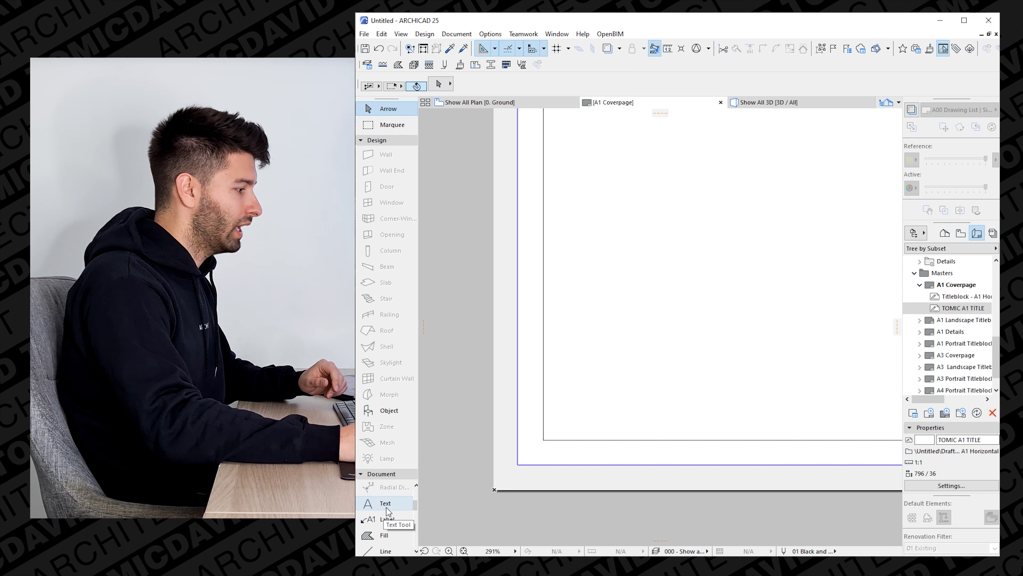
left_click(590, 344)
left_click(875, 367)
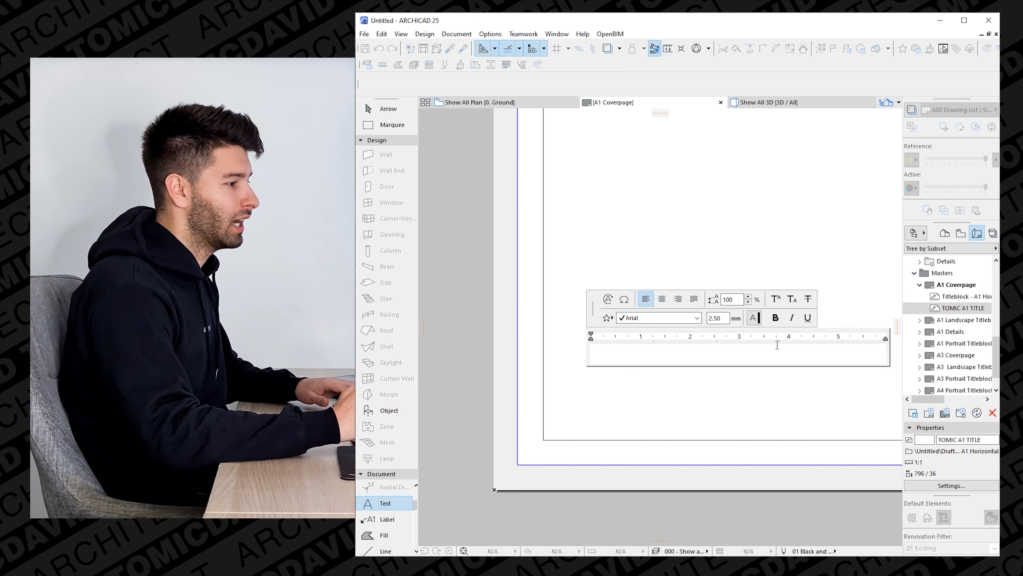
type("1.80")
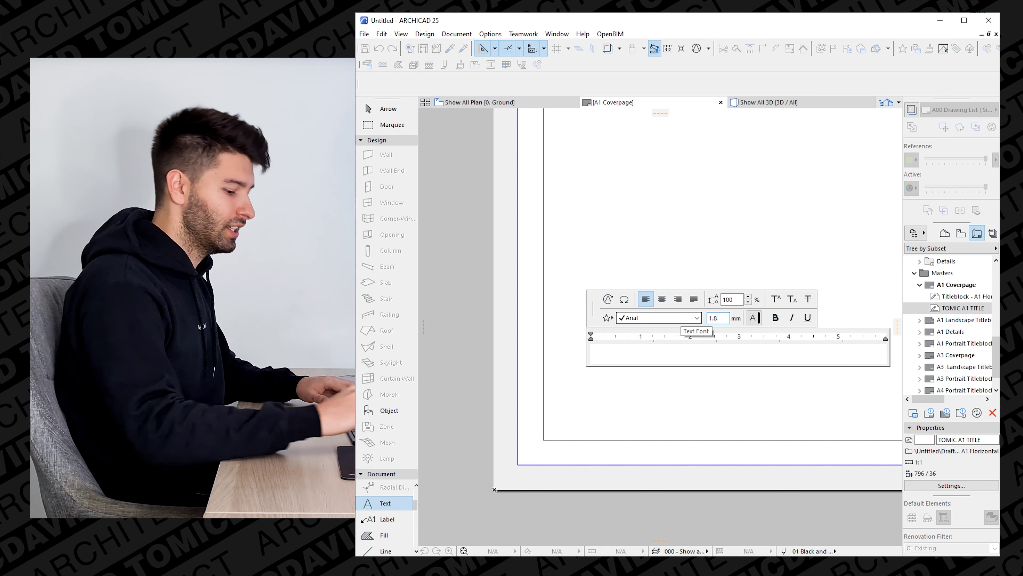
left_click(617, 359)
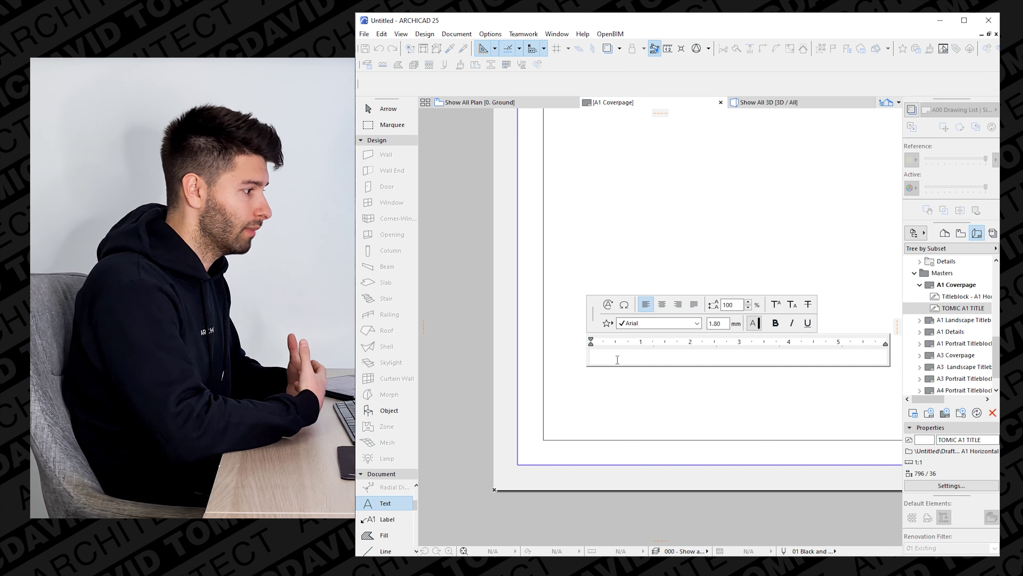
Insert the copyright sign © from the Arial character map into the text block.
left_click(623, 307)
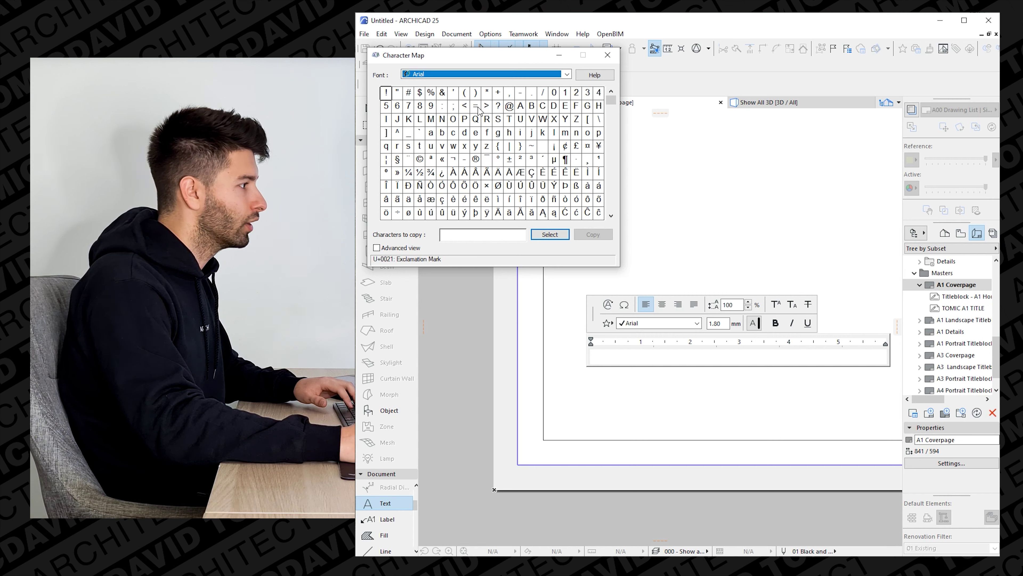
left_click(419, 159)
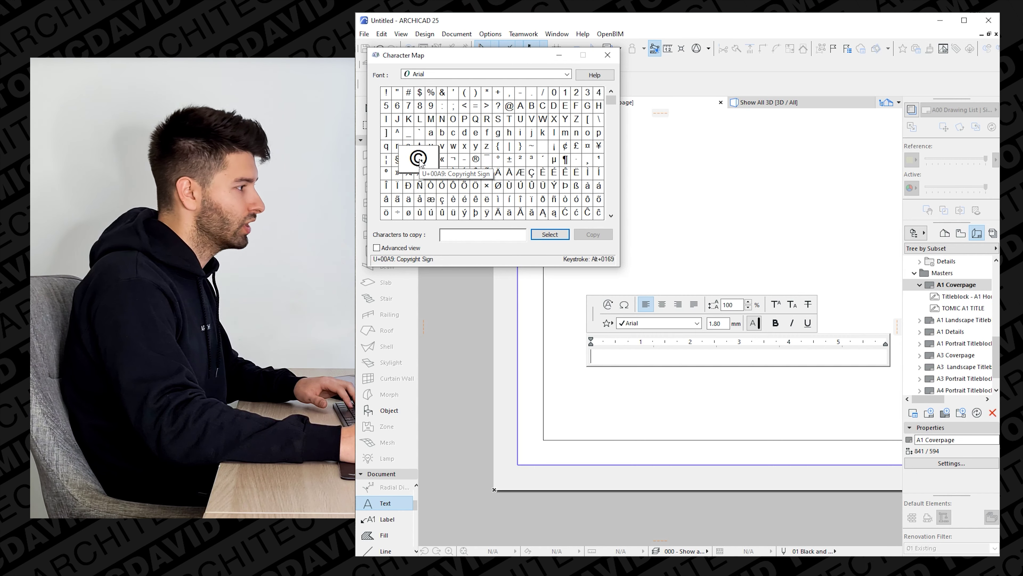
double_click(420, 159)
left_click(550, 234)
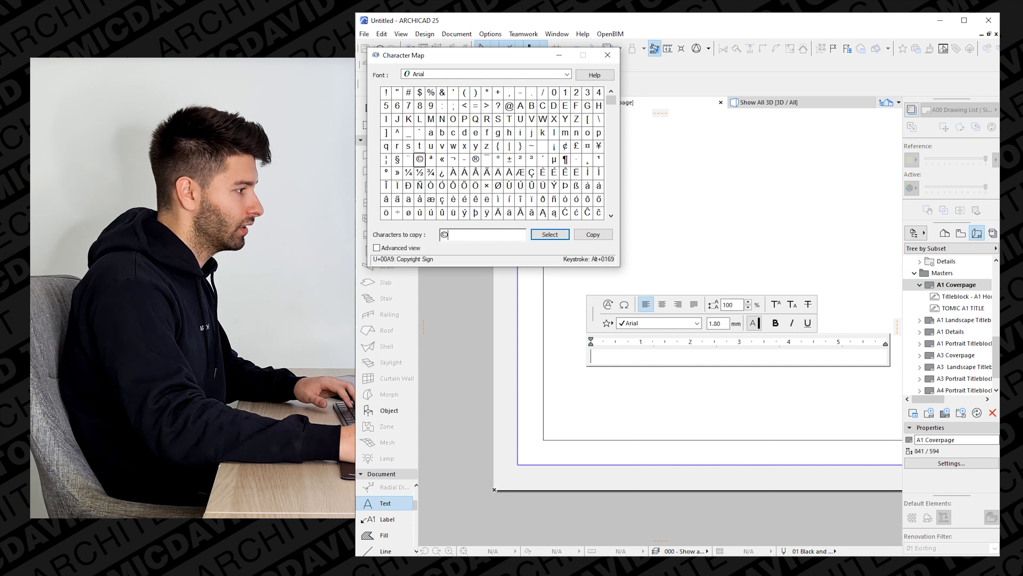
left_click(608, 55)
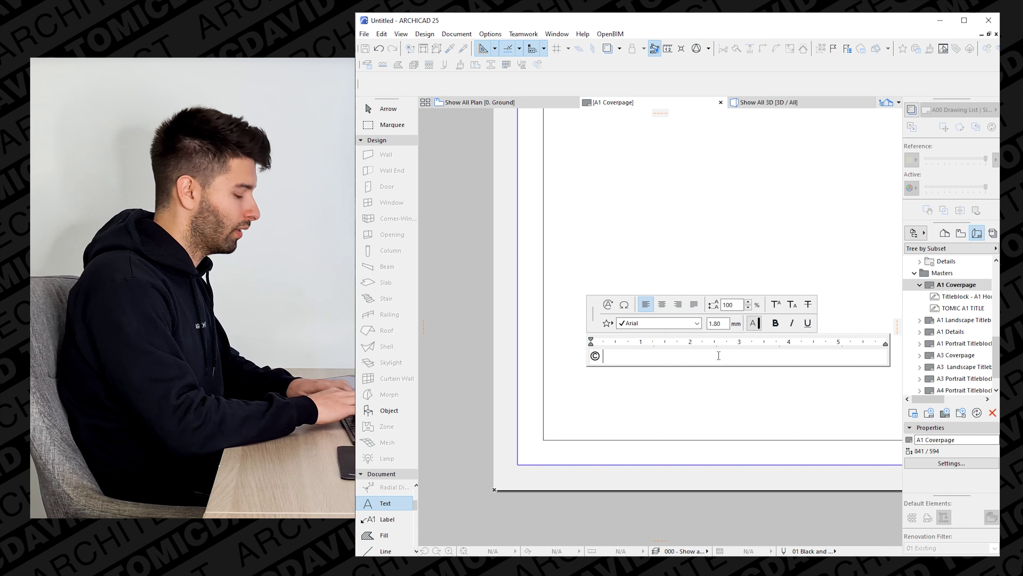
type("C")
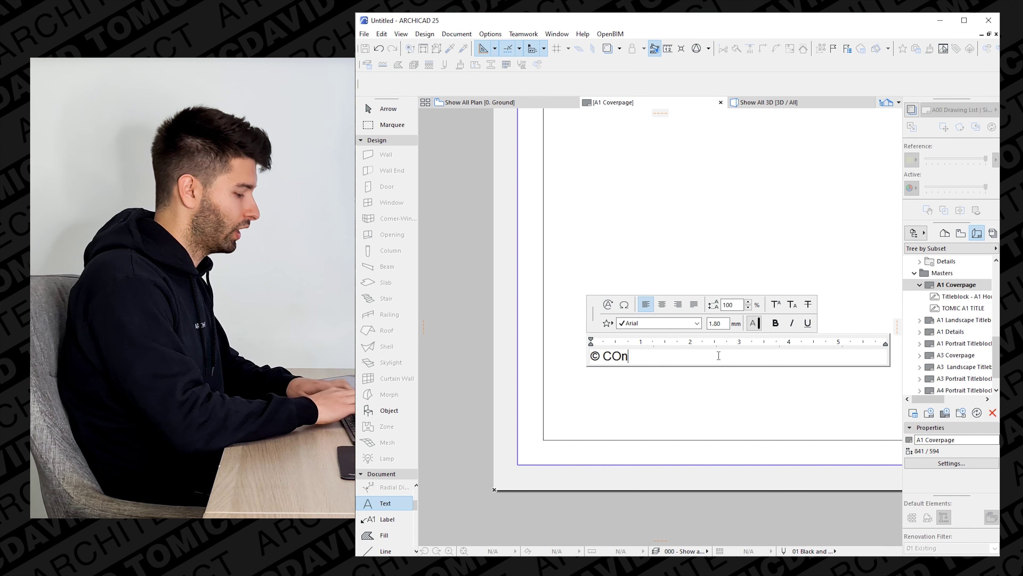
type("ompany Name ")
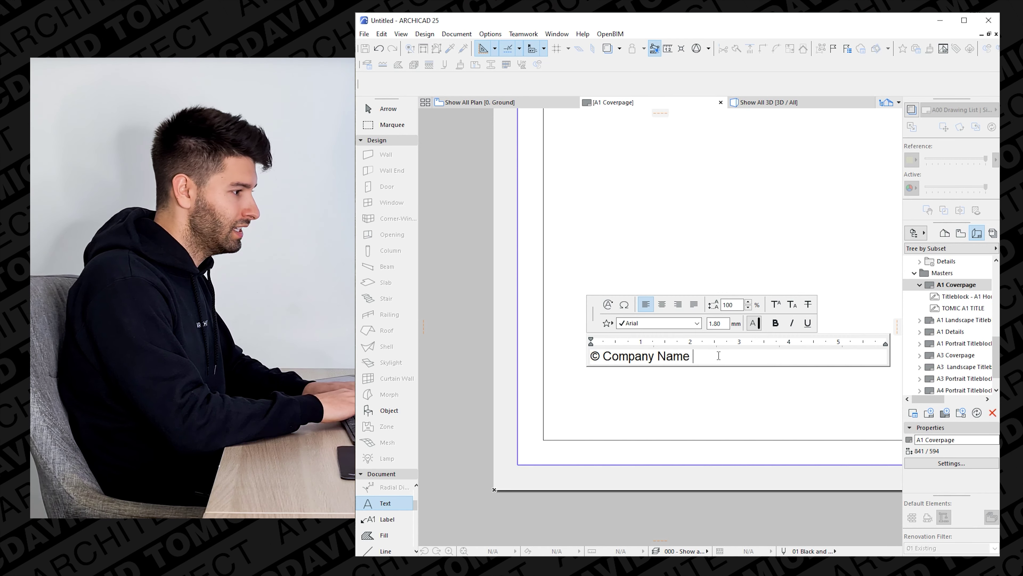
type("2021 | www.companywebsite.com")
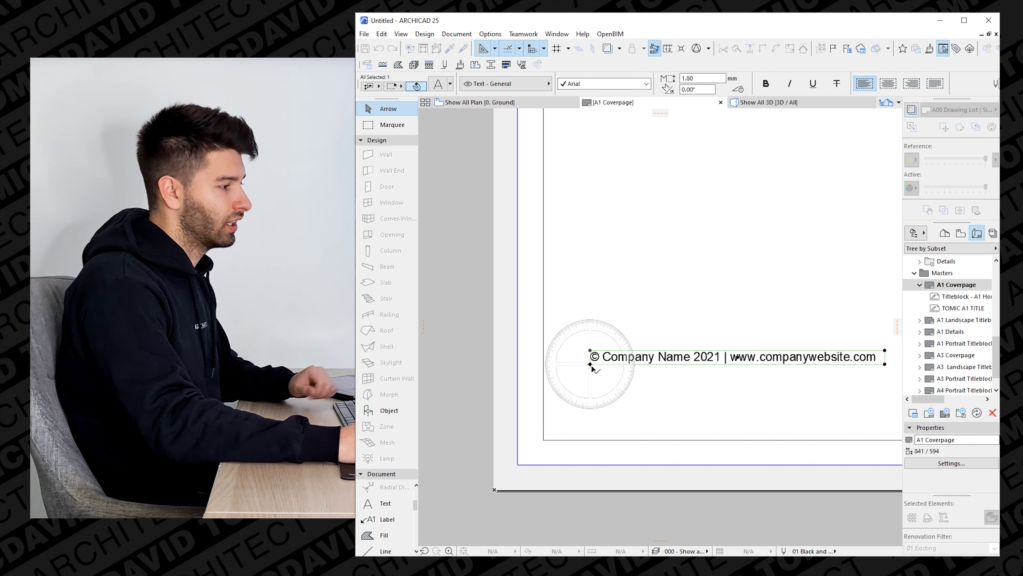
Rotate the copyright text 90° about its lower-left corner so it reads vertically upward.
left_click(591, 364)
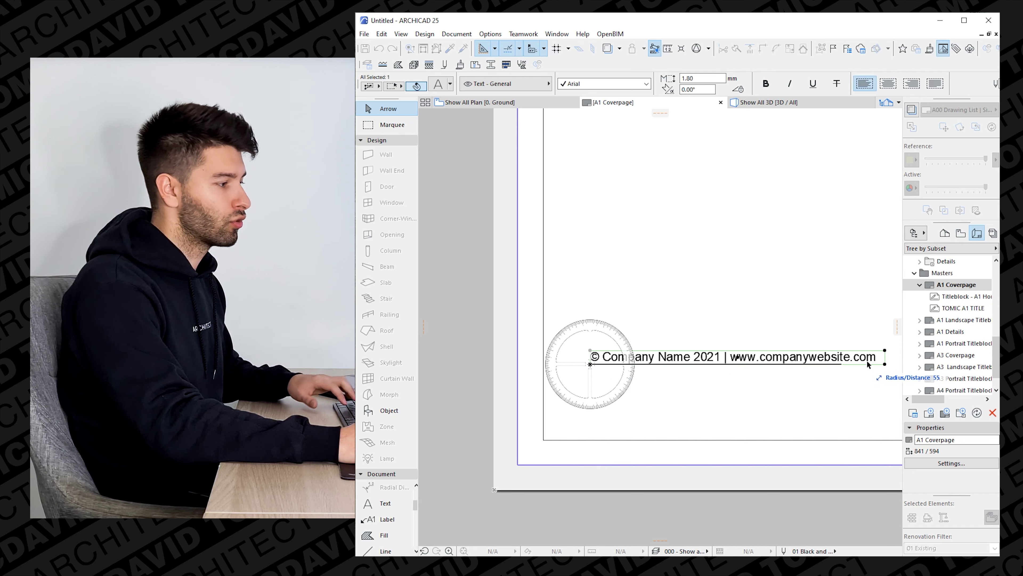
left_click(867, 364)
left_click(604, 138)
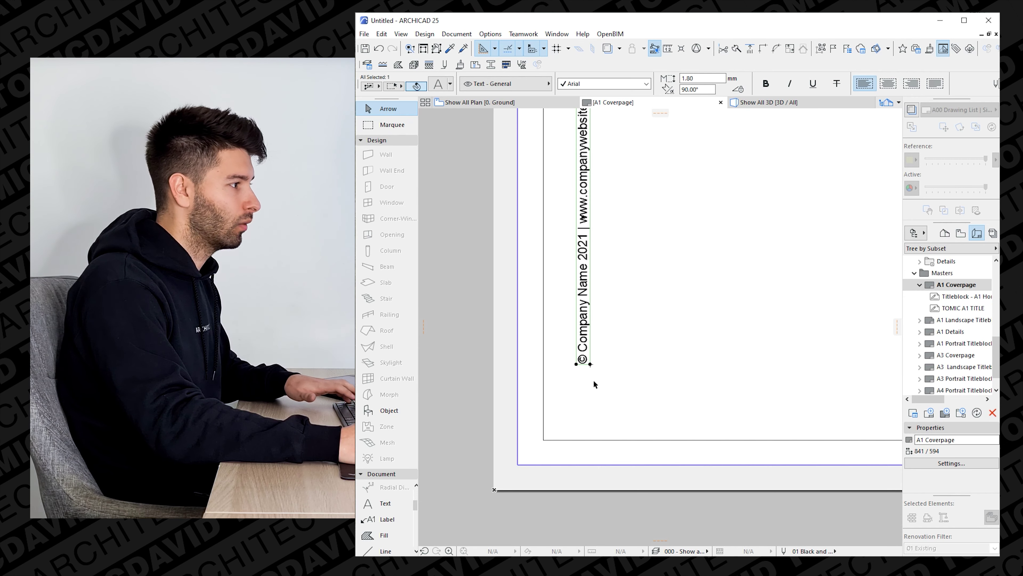
Move the vertical copyright text by its base corner to the border's lower-left corner, outside the border line.
left_click(590, 364)
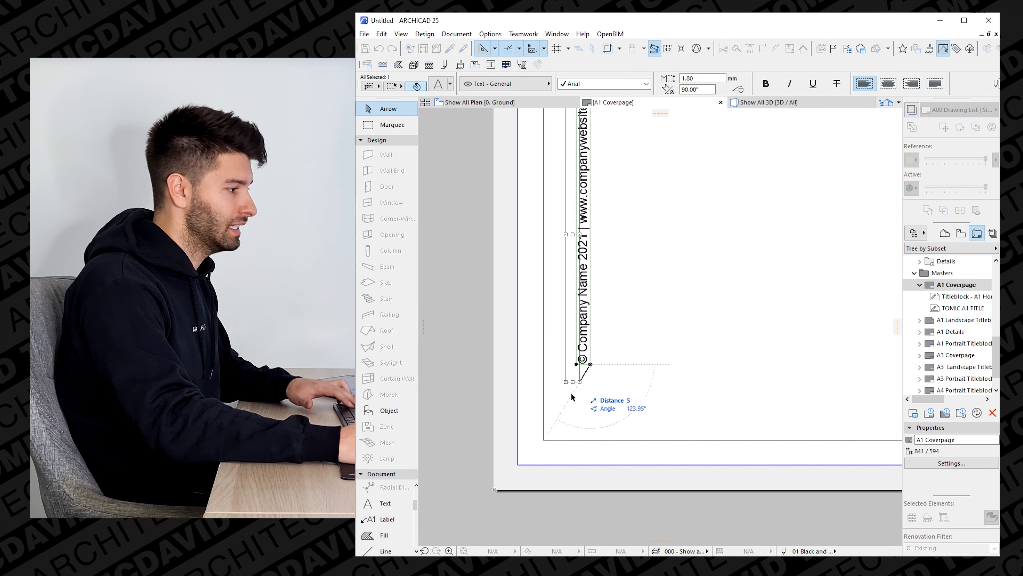
left_click(544, 440)
key("Escape")
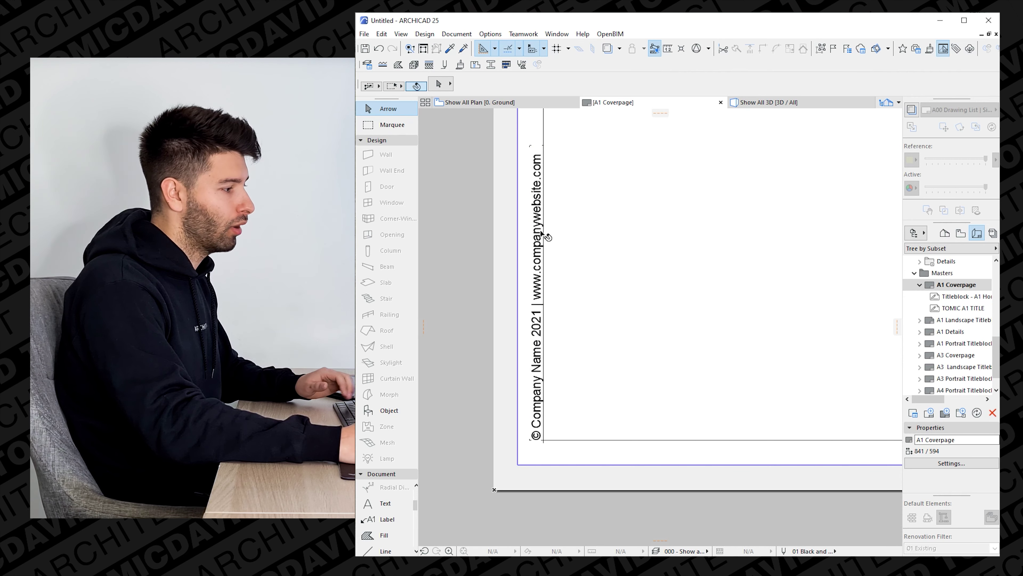
Examine the whole sheet with its border, the copyright text and the old titleblock drawings below the page.
scroll(612, 288, "down", 7)
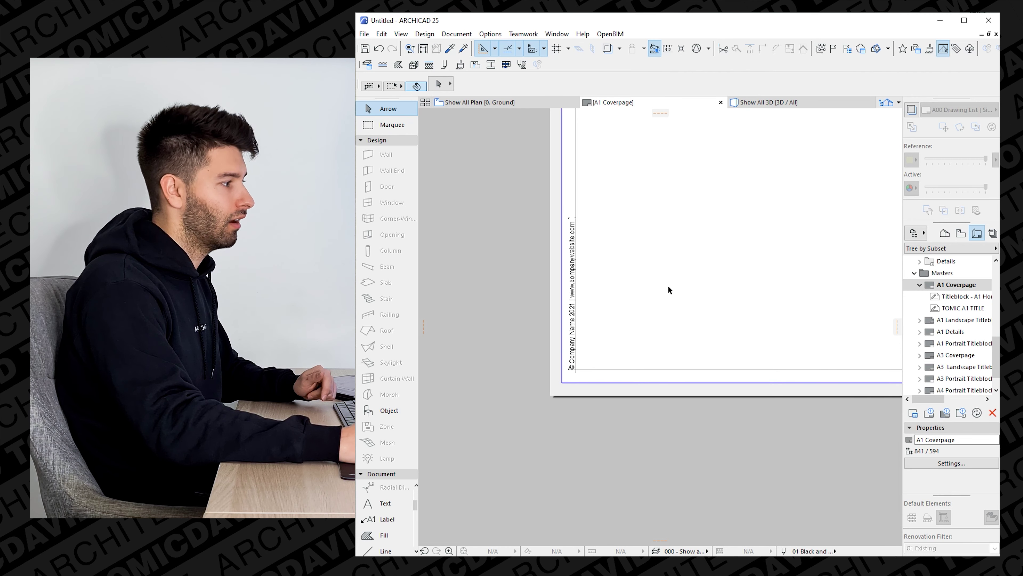
middle_click_drag(687, 255, 500, 430)
scroll(501, 427, "down", 2)
middle_click_drag(517, 385, 491, 376)
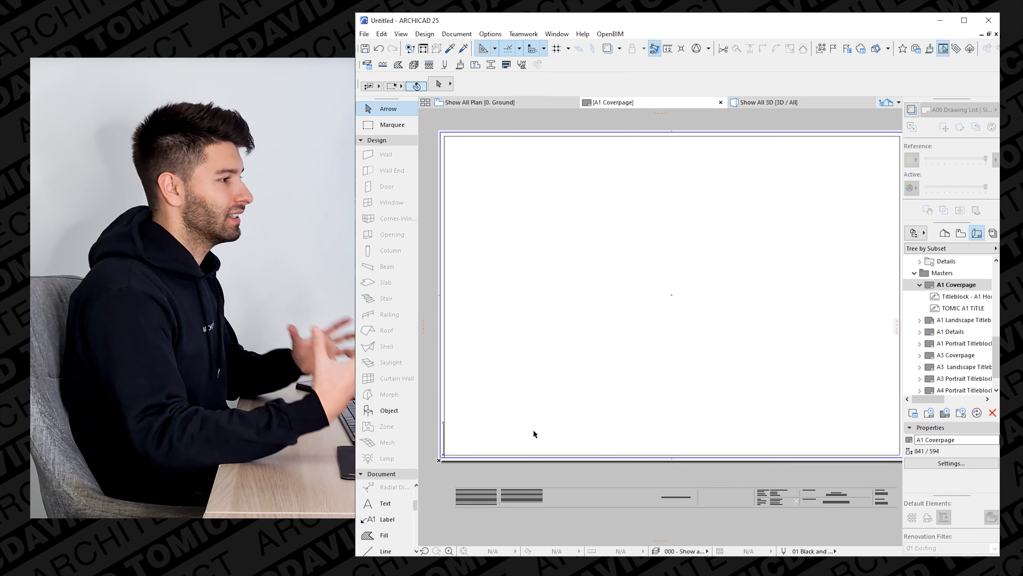
scroll(532, 434, "down", 1)
scroll(482, 448, "up", 1)
scroll(458, 445, "down", 1)
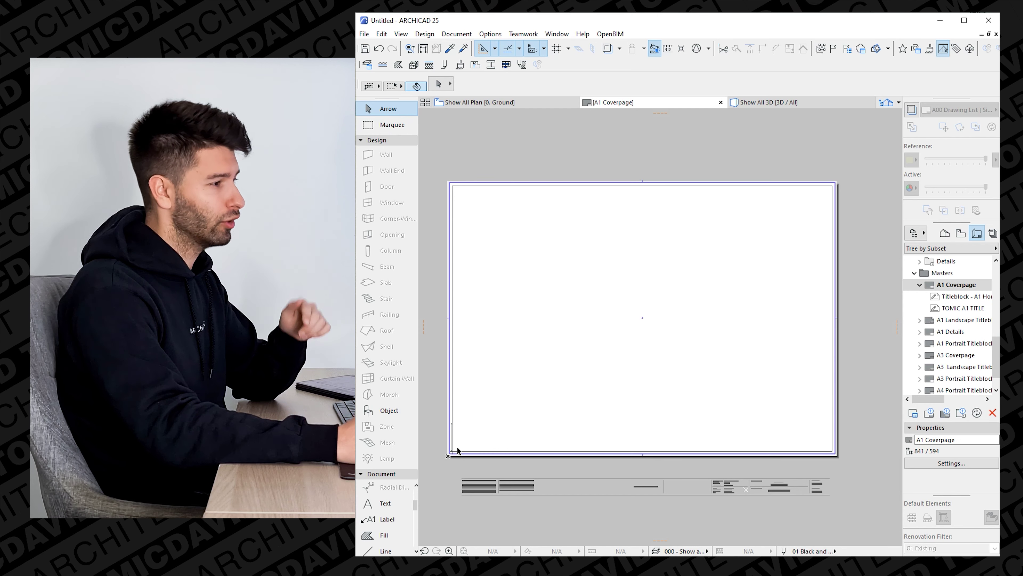
Using the border's polyline settings, draw an 821 by 40 mm titleblock rectangle from the border's lower-left corner across its full width.
scroll(457, 452, "up", 5)
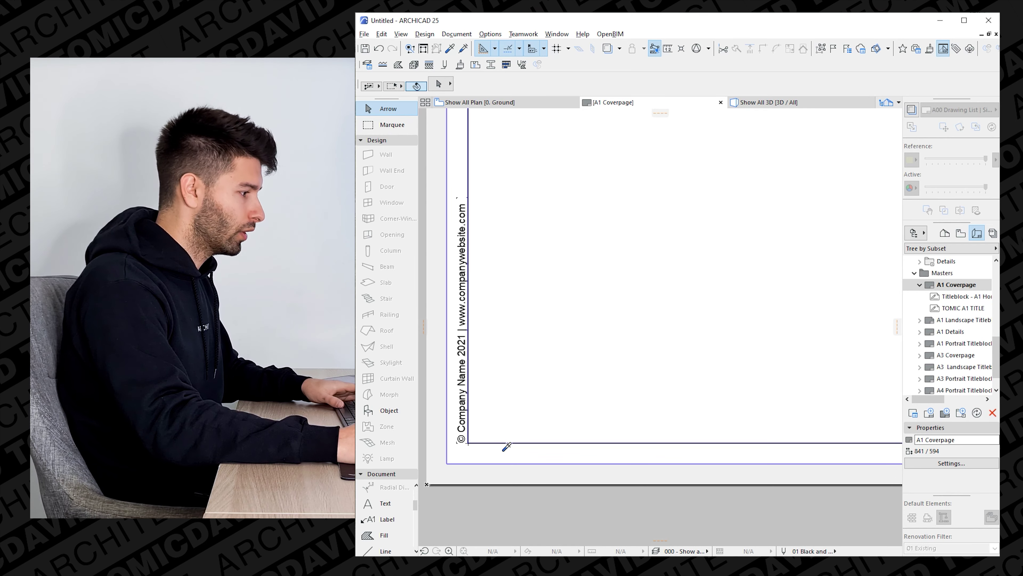
left_click(505, 447, "alt")
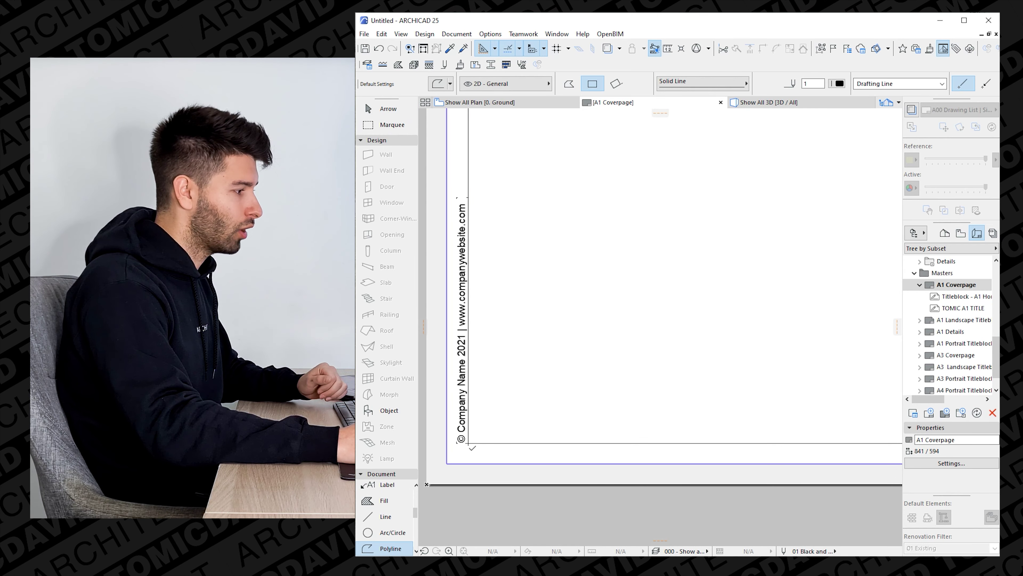
left_click(468, 444)
scroll(536, 384, "down", 6)
middle_click_drag(713, 366, 516, 358)
scroll(564, 362, "down", 2)
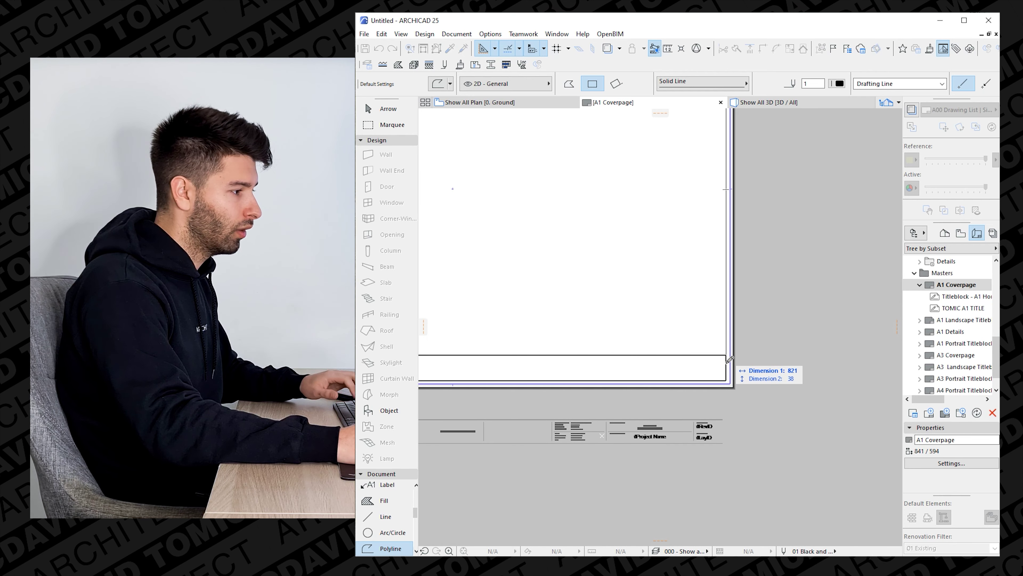
key("Tab")
key("Tab")
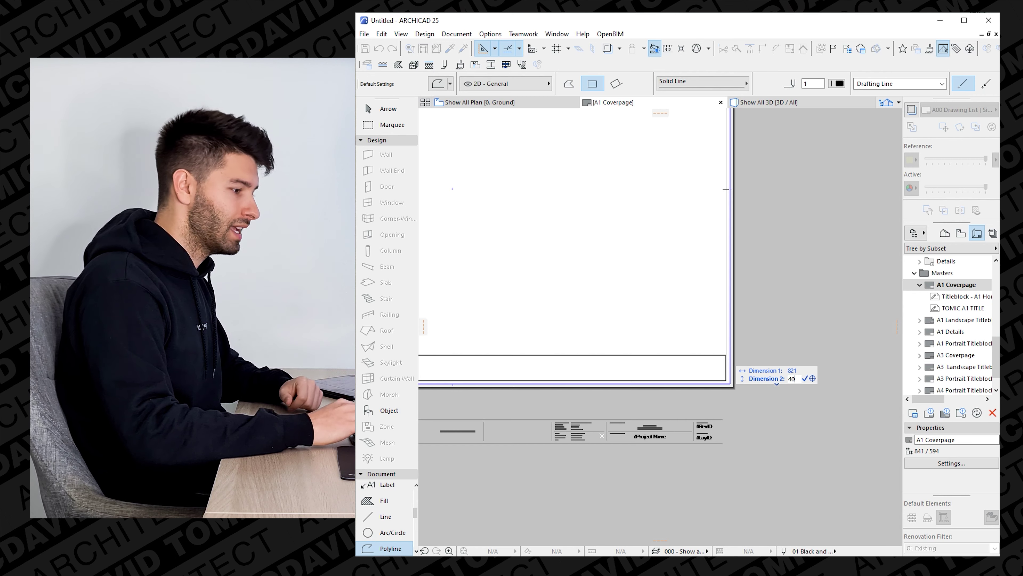
key("Return")
Inspect the titleblock strip, especially its left end beside the copyright text and above the old note block.
scroll(730, 360, "down", 3)
middle_click_drag(615, 359, 729, 361)
scroll(455, 343, "up", 5)
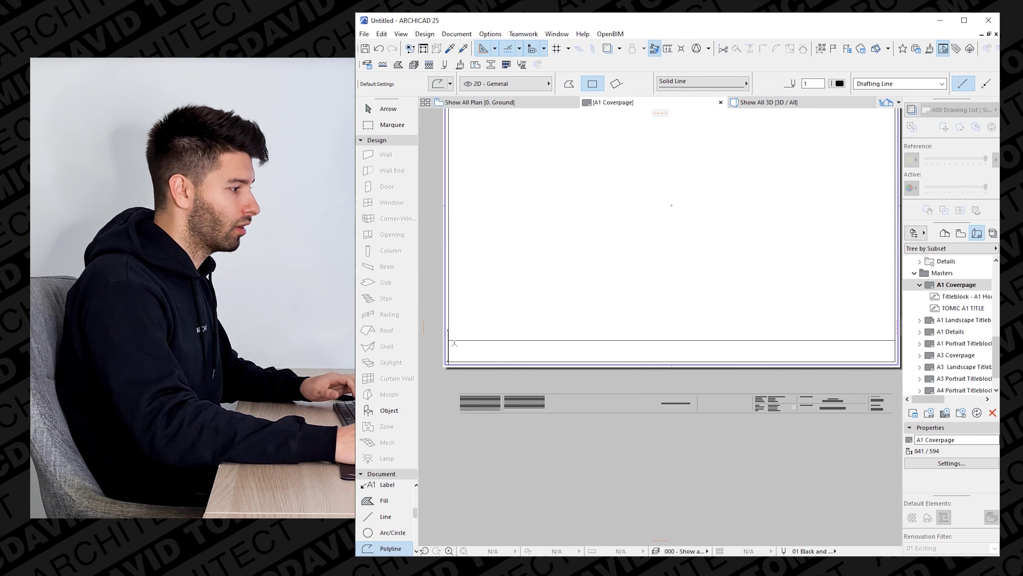
middle_click_drag(447, 332, 571, 334)
scroll(544, 332, "up", 1)
scroll(546, 332, "up", 3)
scroll(653, 357, "down", 3)
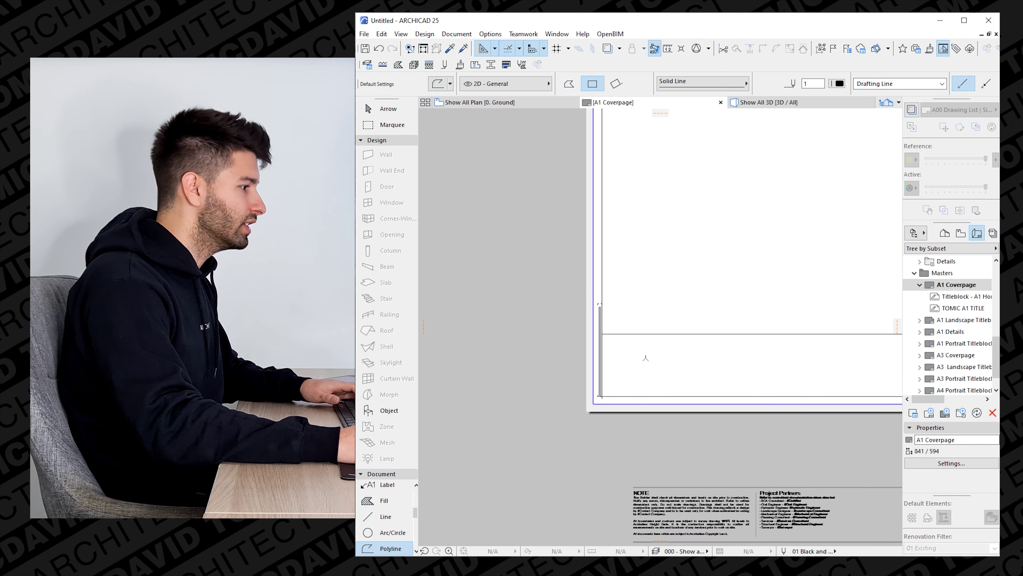
middle_click_drag(696, 369, 592, 361)
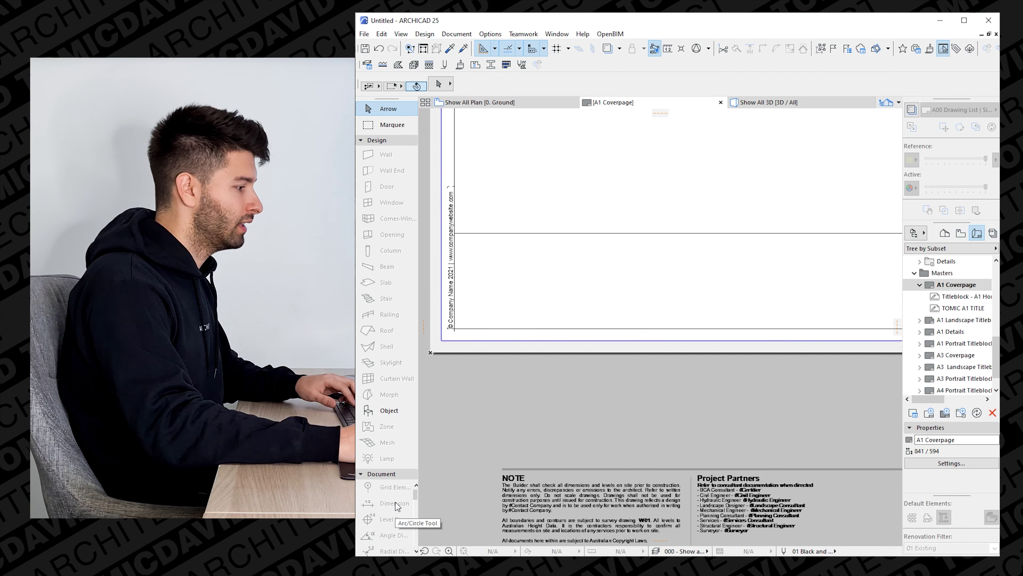
Add a text block reading "COMPANY LOGO" inside the left end of the titleblock strip.
scroll(396, 507, "up", 4)
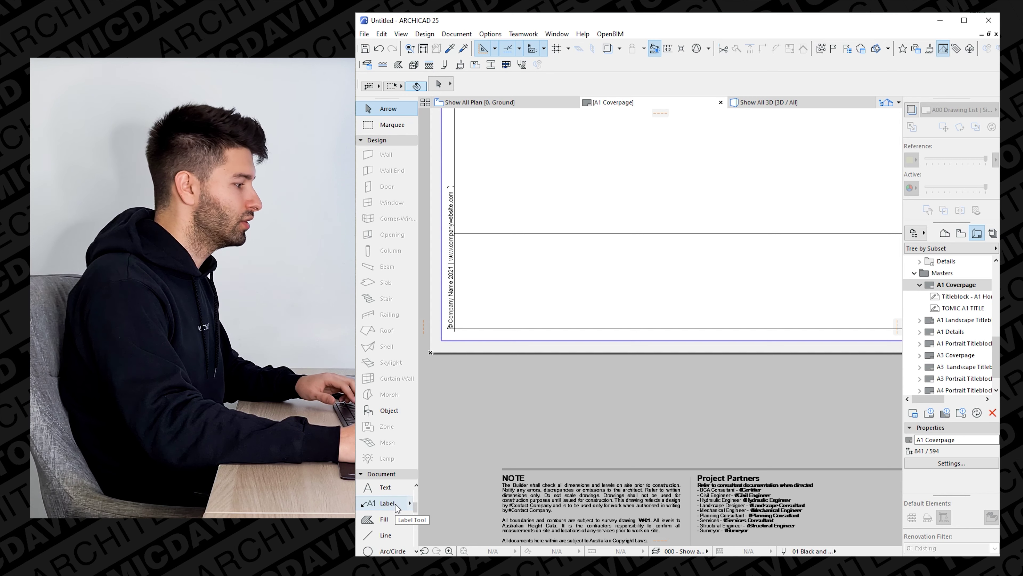
left_click(385, 487)
left_click(505, 269)
left_click(659, 293)
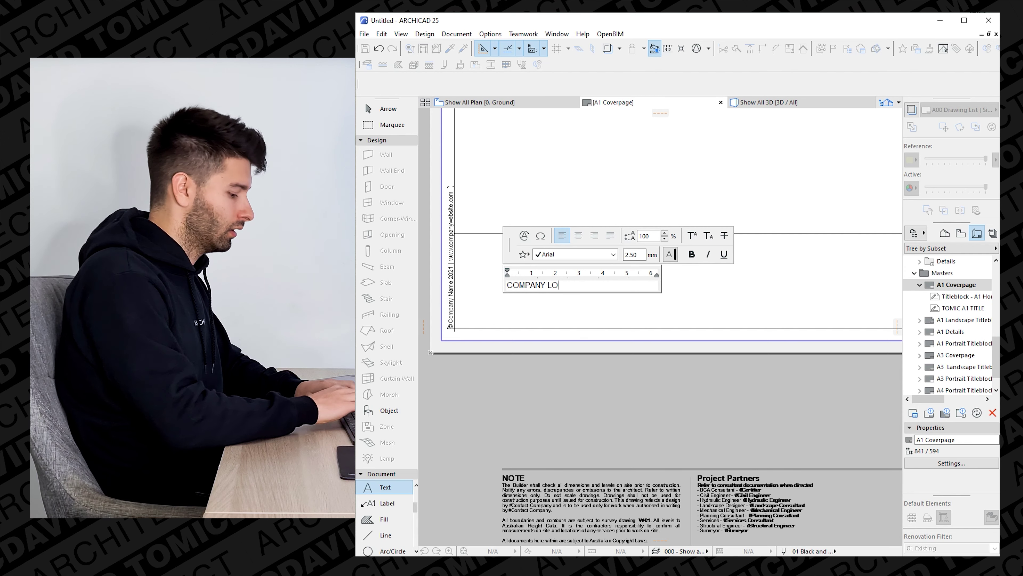
Format the whole COMPANY LOGO text as bold with a 5 mm text height.
key("ctrl+a")
left_click_drag(639, 255, 600, 255)
type("5")
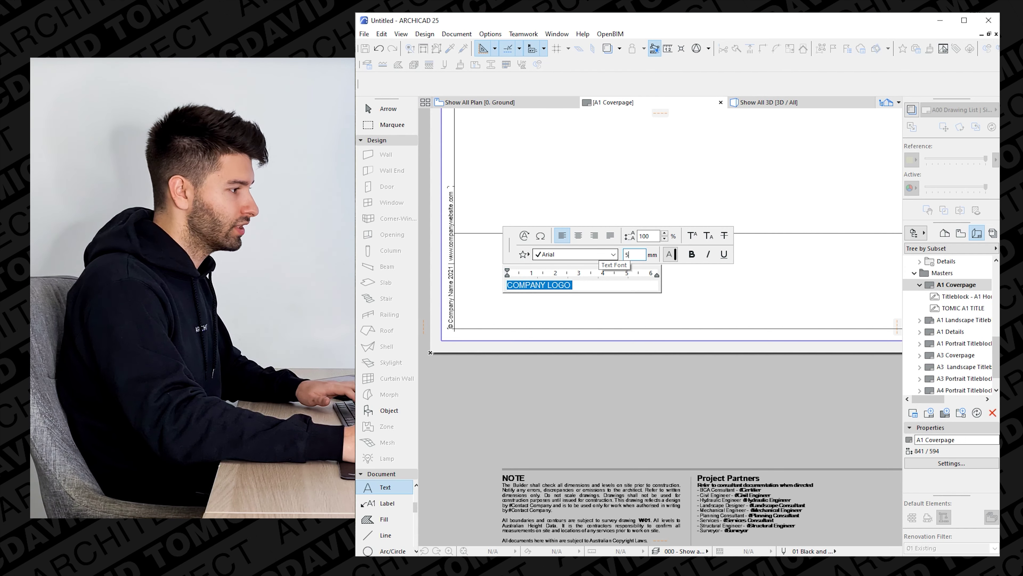
left_click(692, 257)
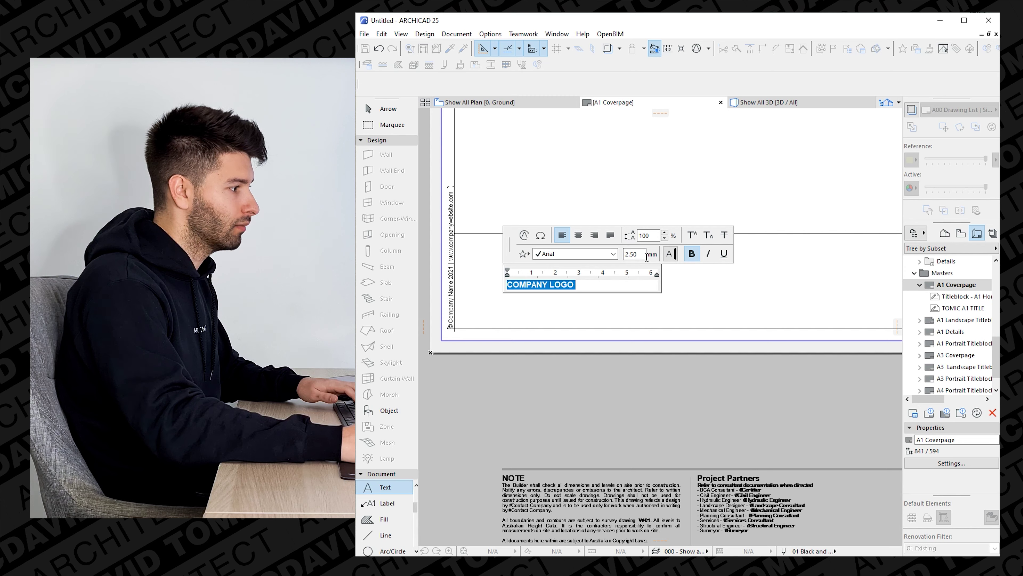
Move the COMPANY LOGO text about 12 mm left, closer to the left end of the titleblock strip.
left_click(575, 291)
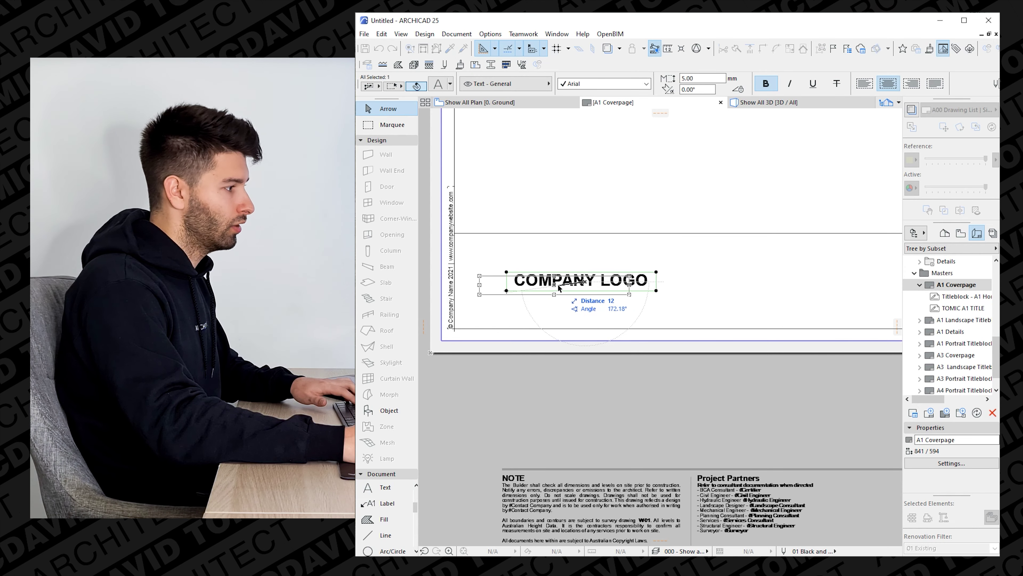
left_click(557, 291)
key("Escape")
scroll(575, 303, "down", 1)
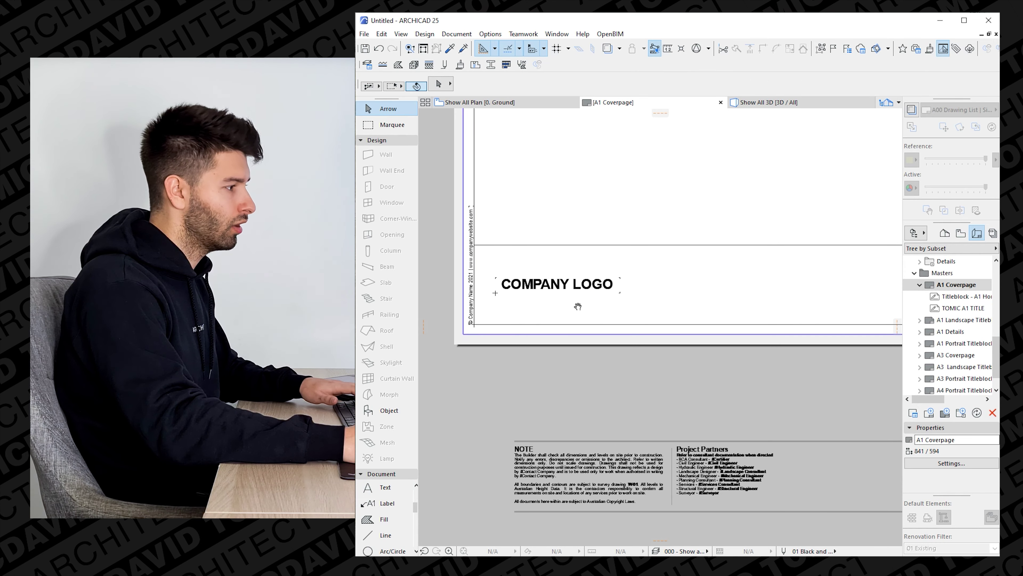
Draw a vertical divider line across the full height of the titleblock strip, just right of the COMPANY LOGO text.
middle_click_drag(575, 302, 542, 303)
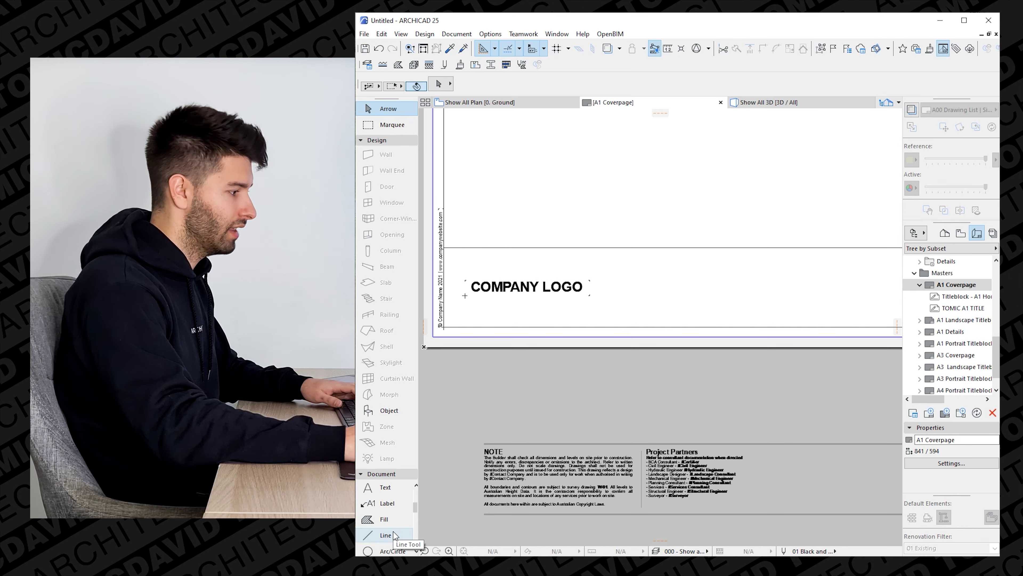
left_click(386, 534)
left_click(621, 247)
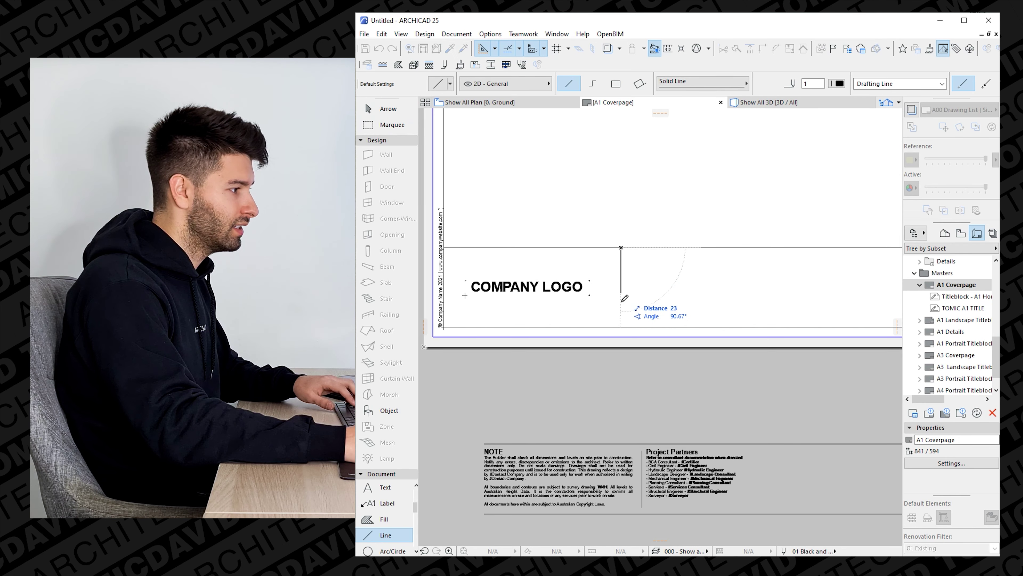
left_click(621, 327)
key("Escape")
Shorten the divider line by about 5 mm at both its lower and upper ends.
left_click(621, 327)
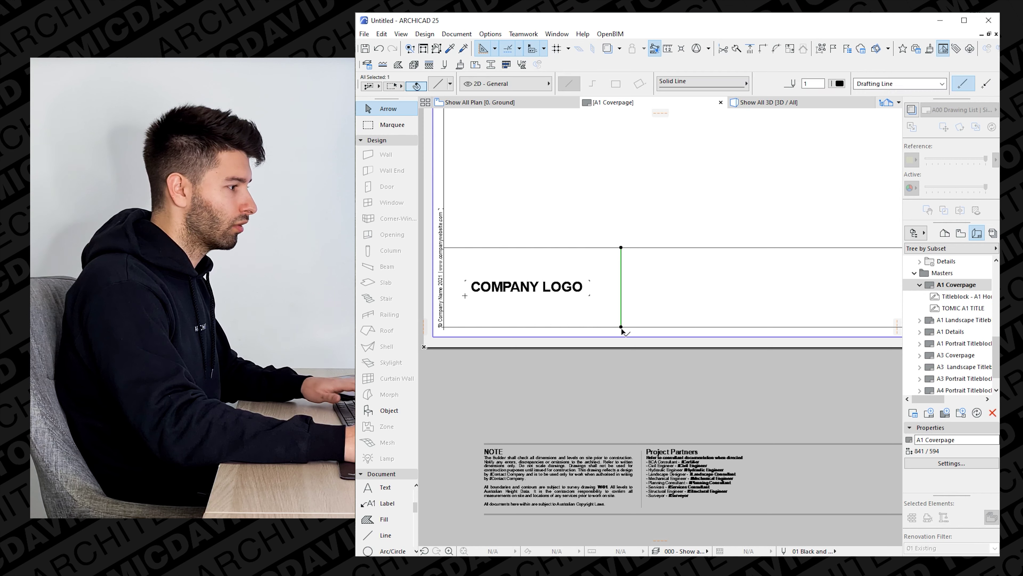
left_click(620, 327)
left_click(620, 316)
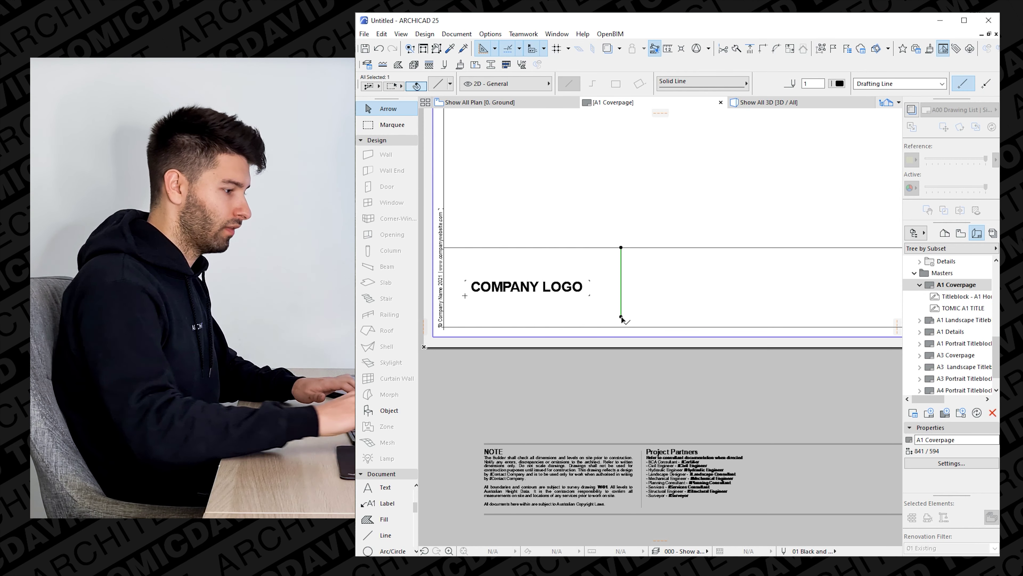
left_click(621, 248)
key("Return")
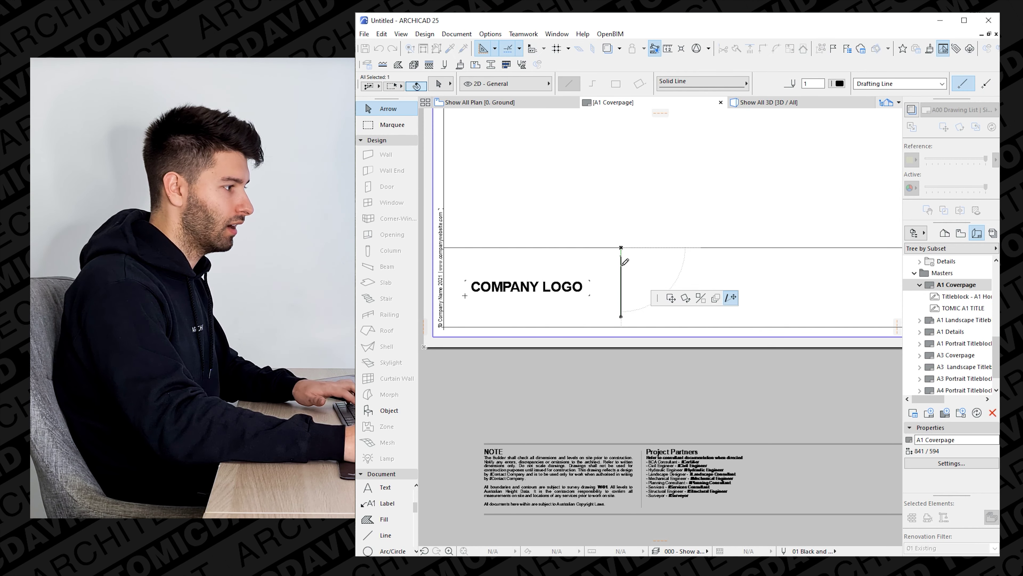
key("Escape")
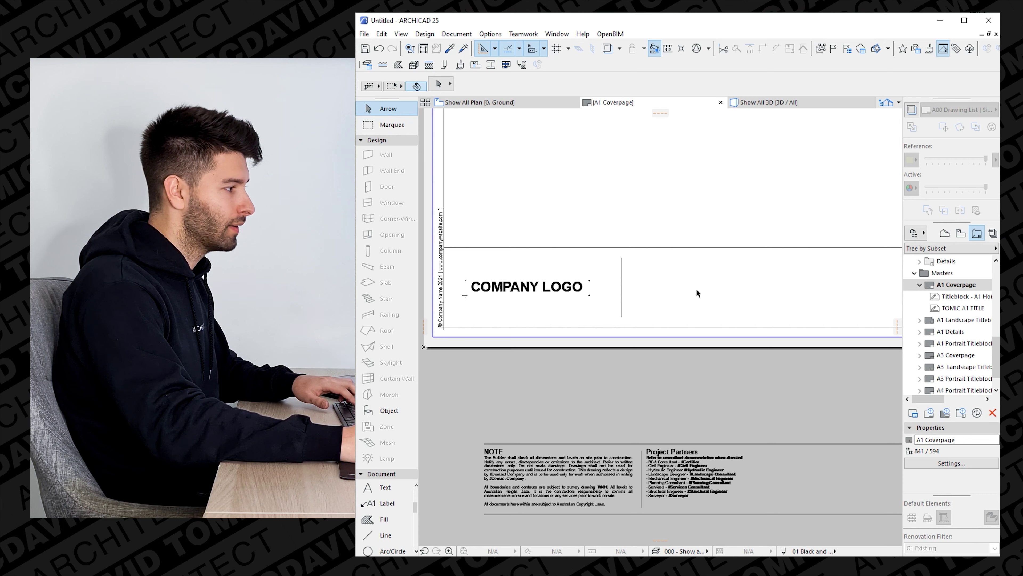
Move the shortened divider line so it stands 90 mm from the inner border's left line, and measure that distance.
left_click(621, 258)
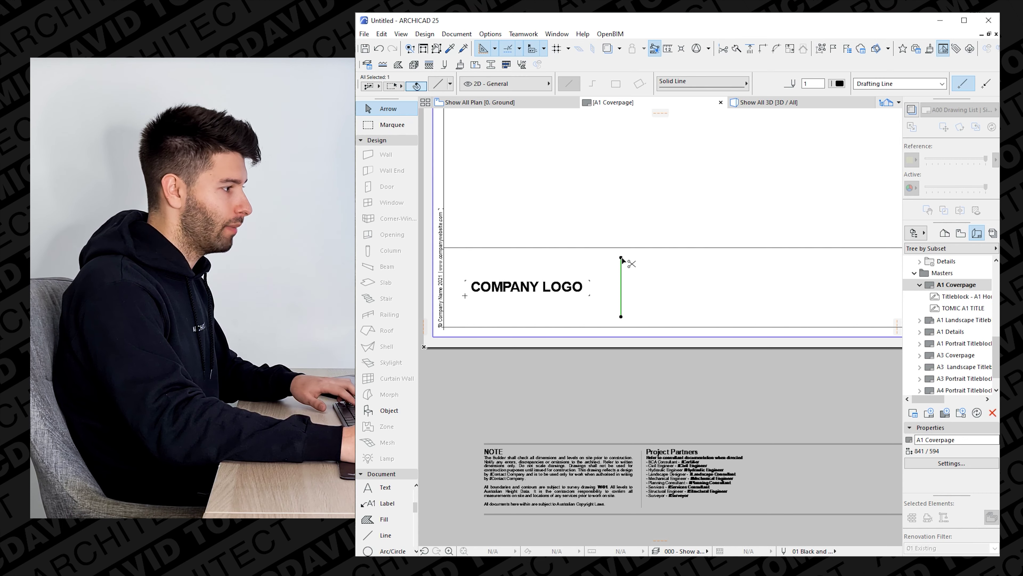
key("ctrl+d")
left_click(622, 258)
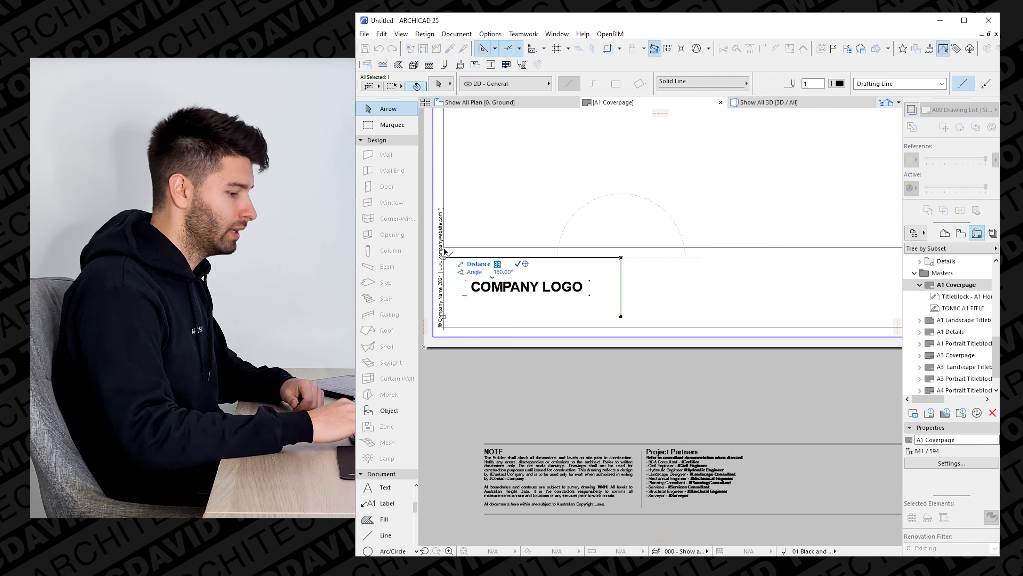
key("Return")
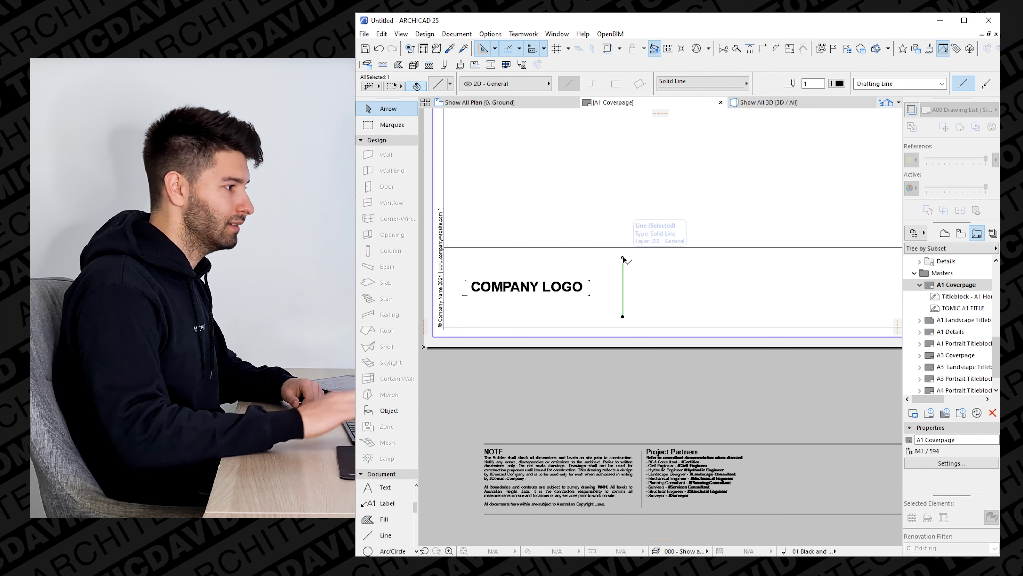
key("n")
left_click(623, 258)
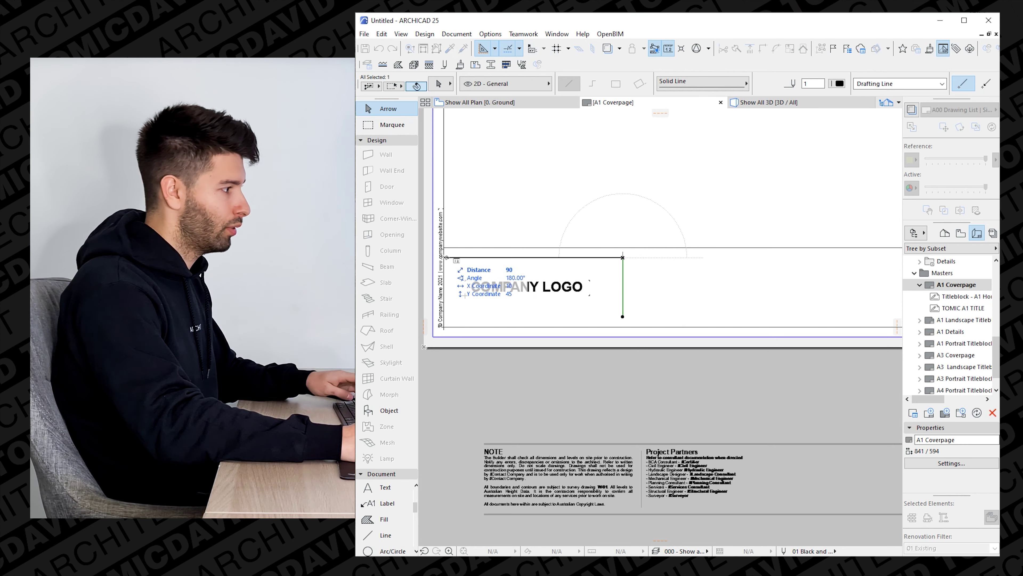
key("Escape")
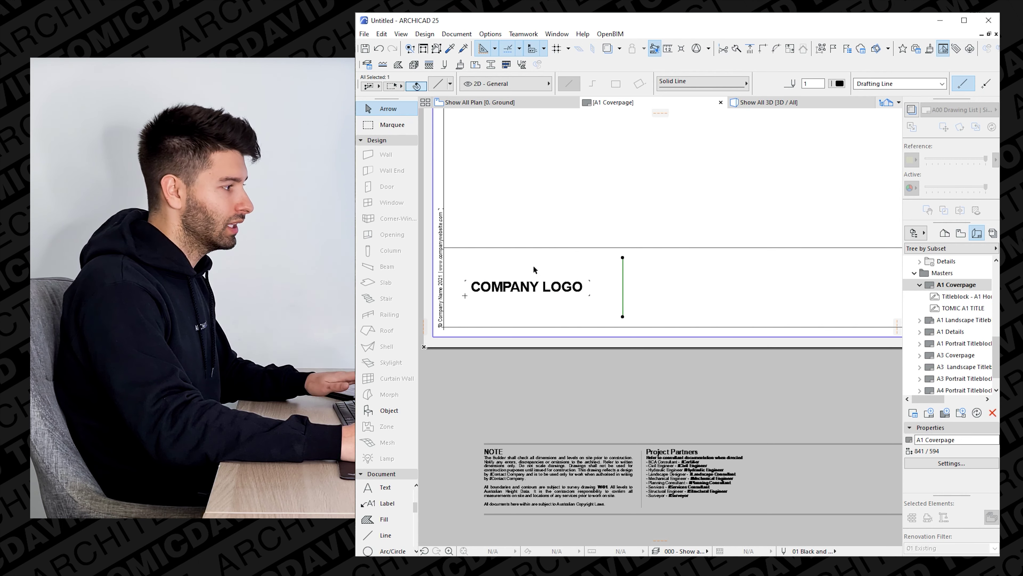
key("Escape")
Copy the short divider line 120 mm horizontally to the right along the titleblock strip.
scroll(538, 290, "down", 1)
middle_click_drag(597, 290, 547, 288)
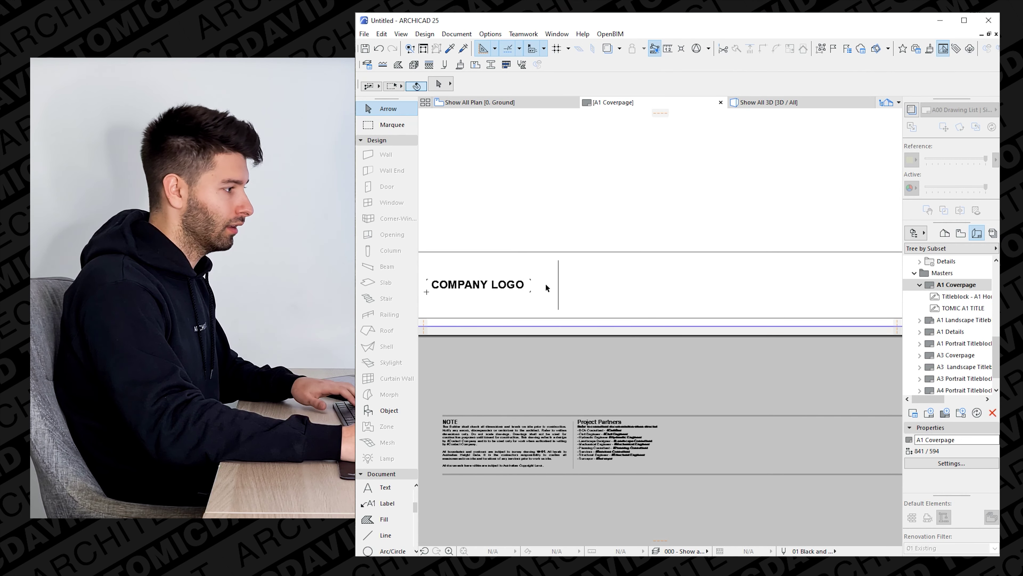
left_click(560, 289)
left_click_drag(558, 260, 600, 262)
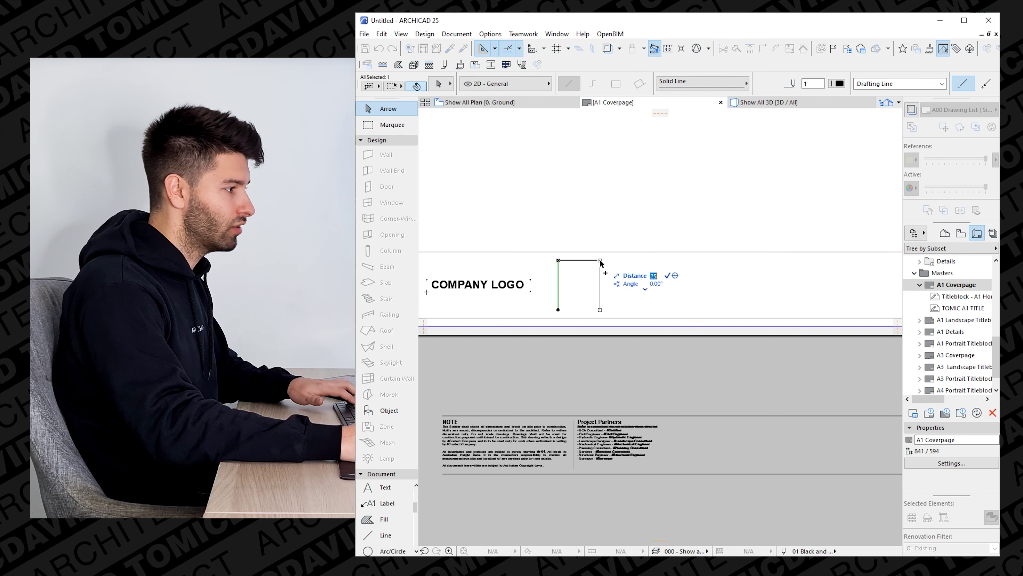
type("120")
key("Return")
Stretch both ends of the copied divider line to the strip's upper and lower edges.
left_click(758, 260)
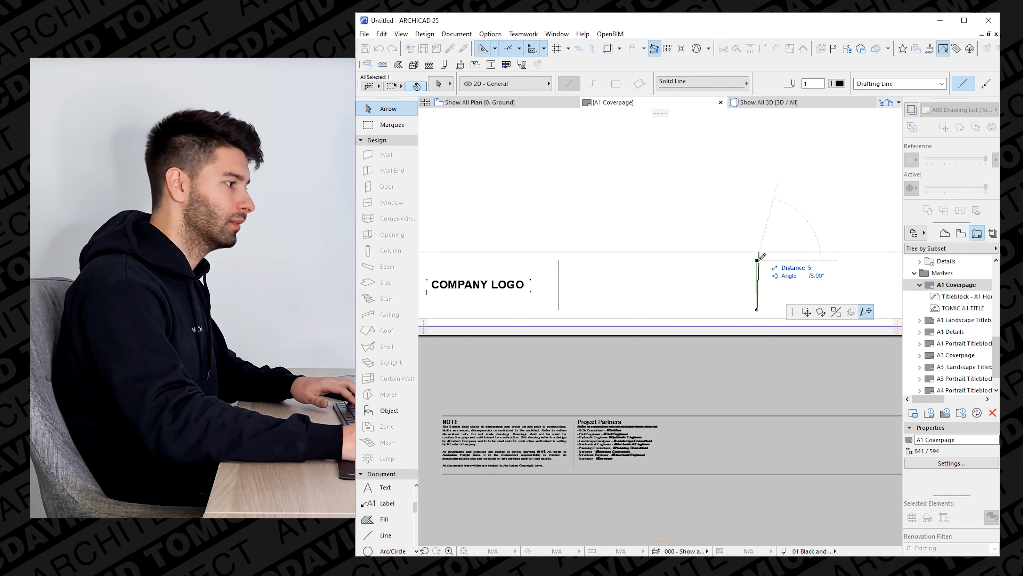
left_click(758, 251)
left_click(757, 309)
left_click(757, 318)
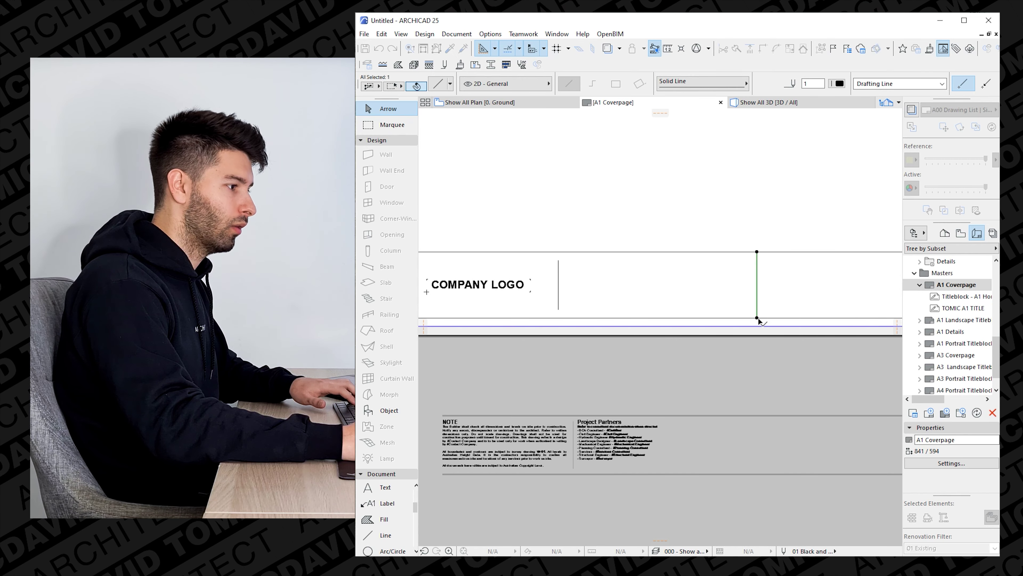
key("Escape")
Copy the COMPANY LOGO text into the upper part of the cell between the two divider lines and left-align it.
scroll(751, 276, "down", 2)
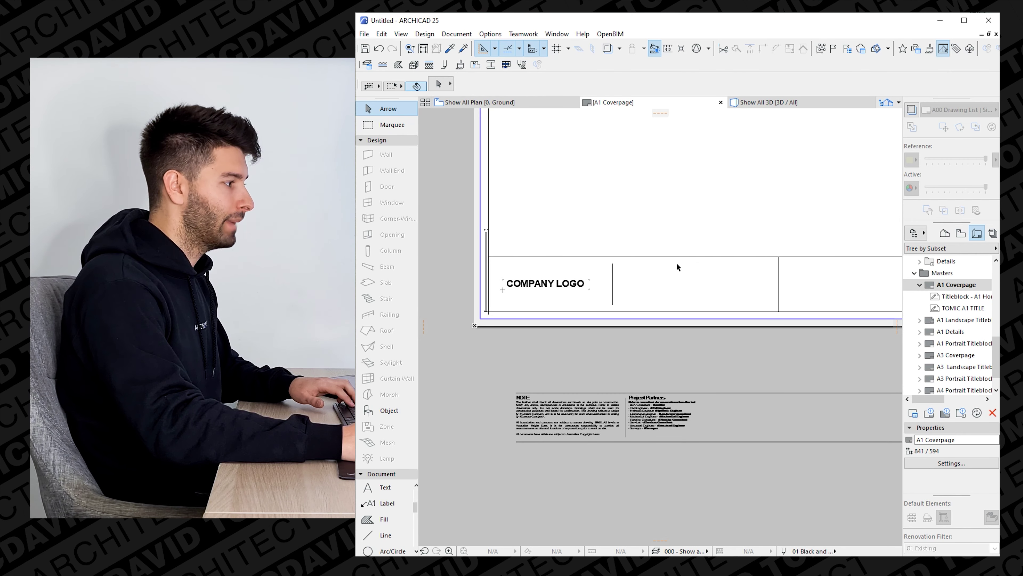
scroll(676, 267, "up", 1)
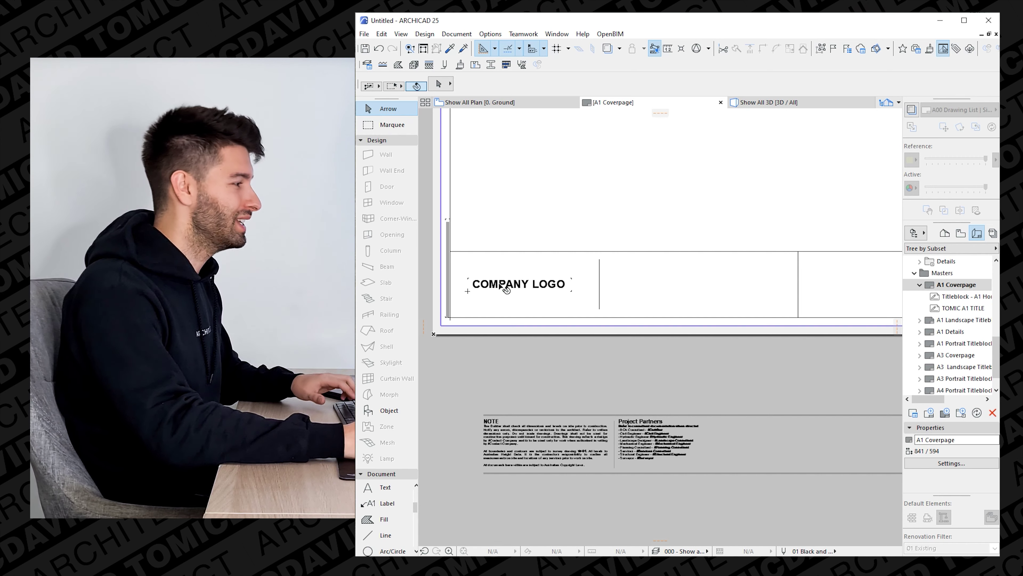
left_click_drag(519, 285, 659, 262)
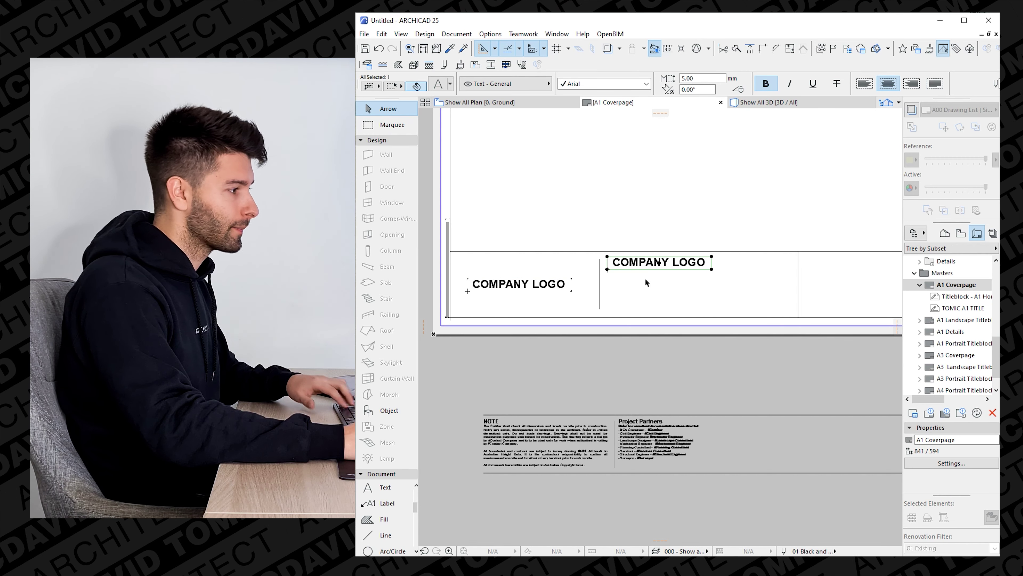
left_click(865, 84)
Rewrite the copied text as a bold COMPANY NAME heading above smaller regular lines COMPANY ADDRESS, TELEPHONE and EMAIL ADDRESS.
scroll(727, 257, "up", 4)
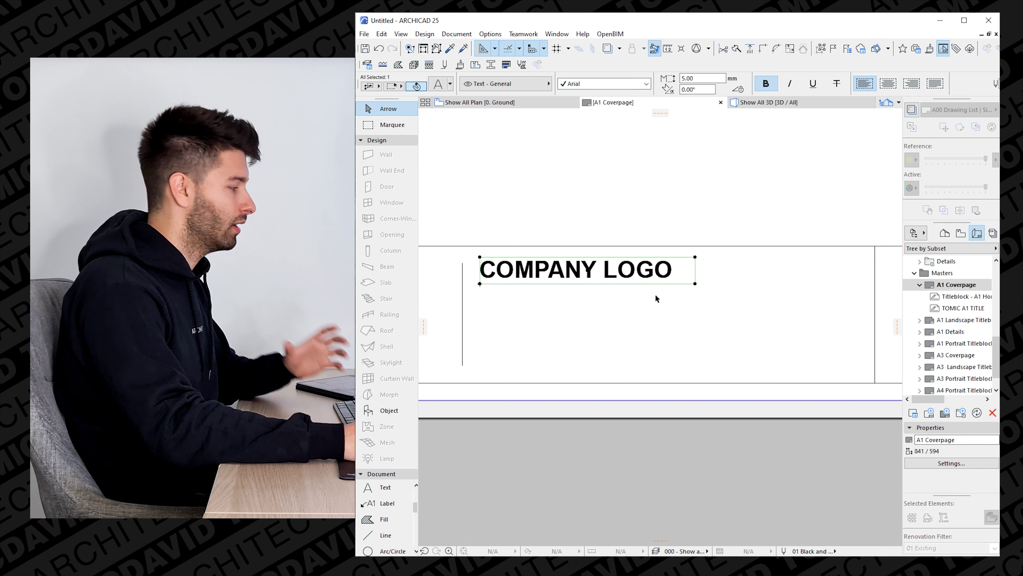
double_click(652, 275)
type("A")
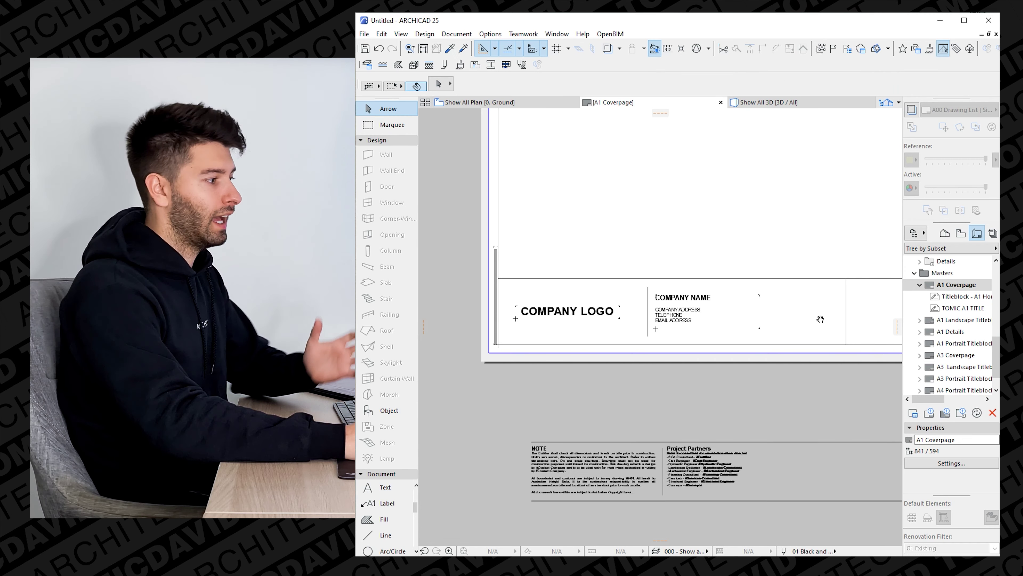
Copy the full-height divider line right of the company details 75 mm to the right.
middle_click_drag(820, 318, 834, 314)
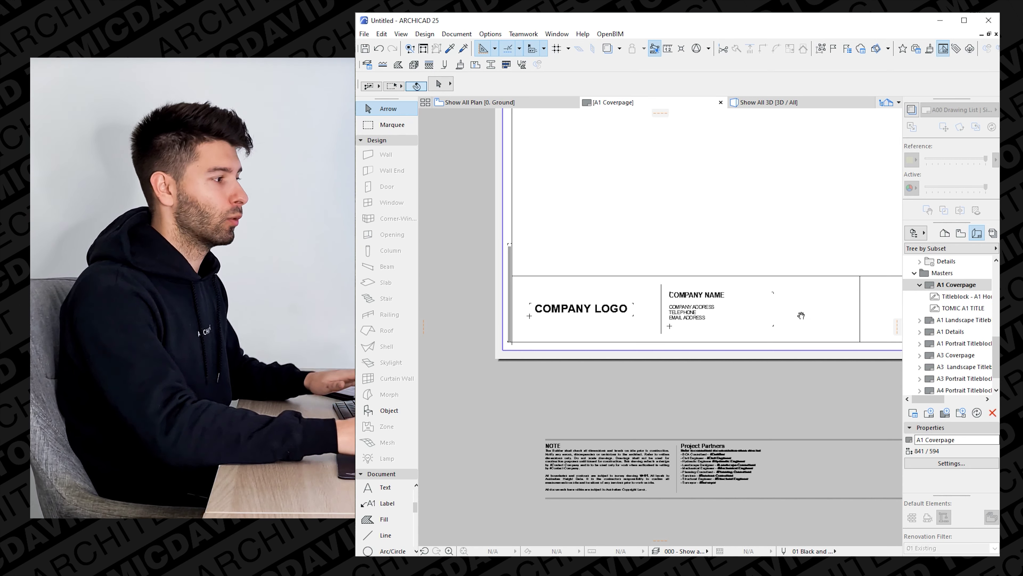
middle_click_drag(802, 316, 731, 313)
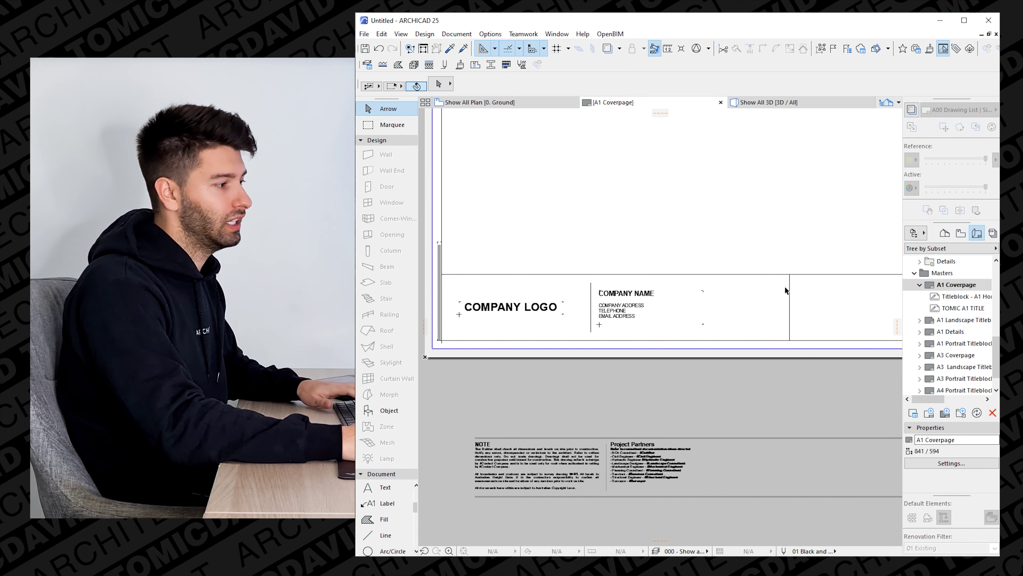
scroll(664, 334, "down", 1)
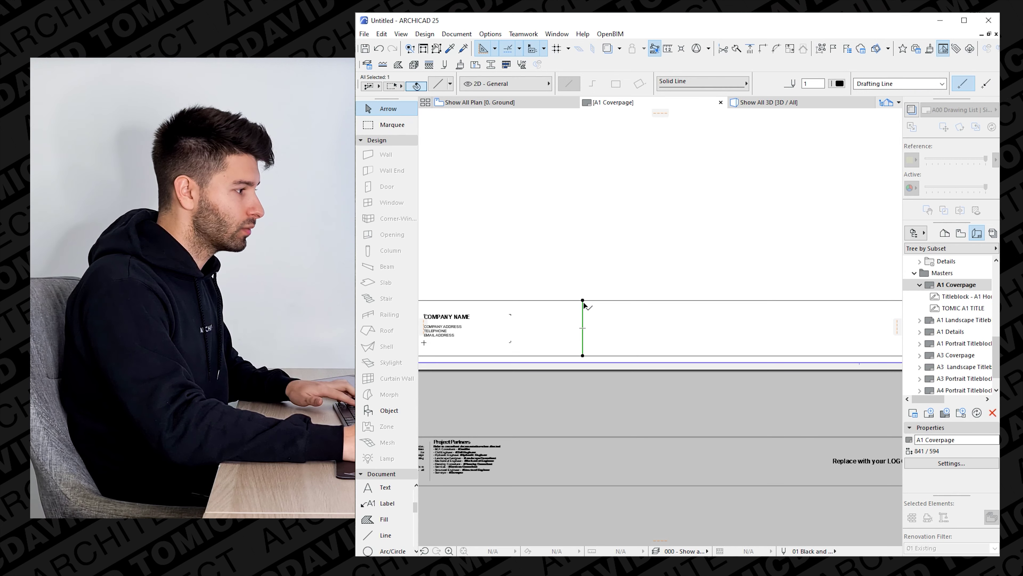
left_click(584, 300)
key("Tab")
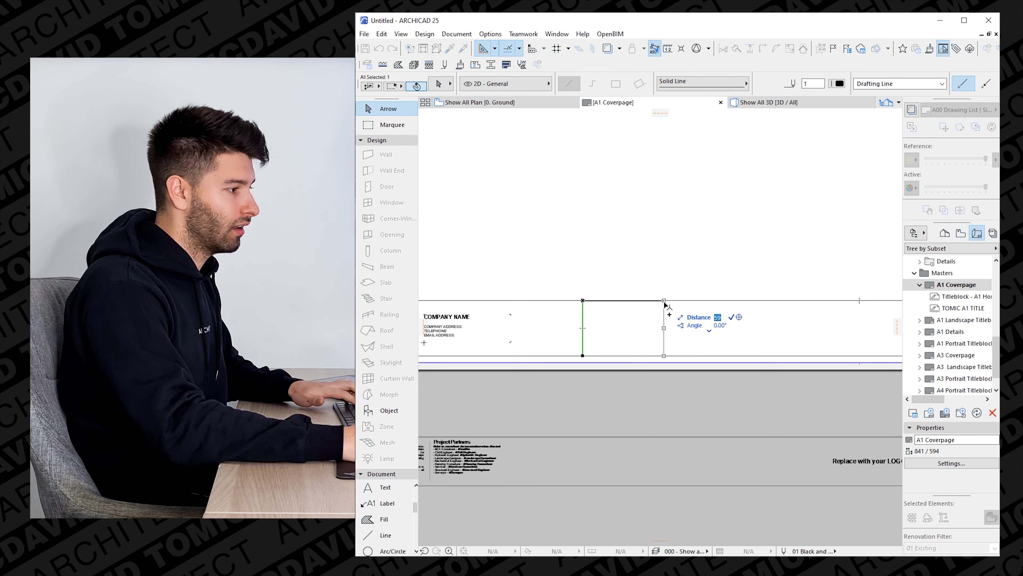
type("75")
key("Return")
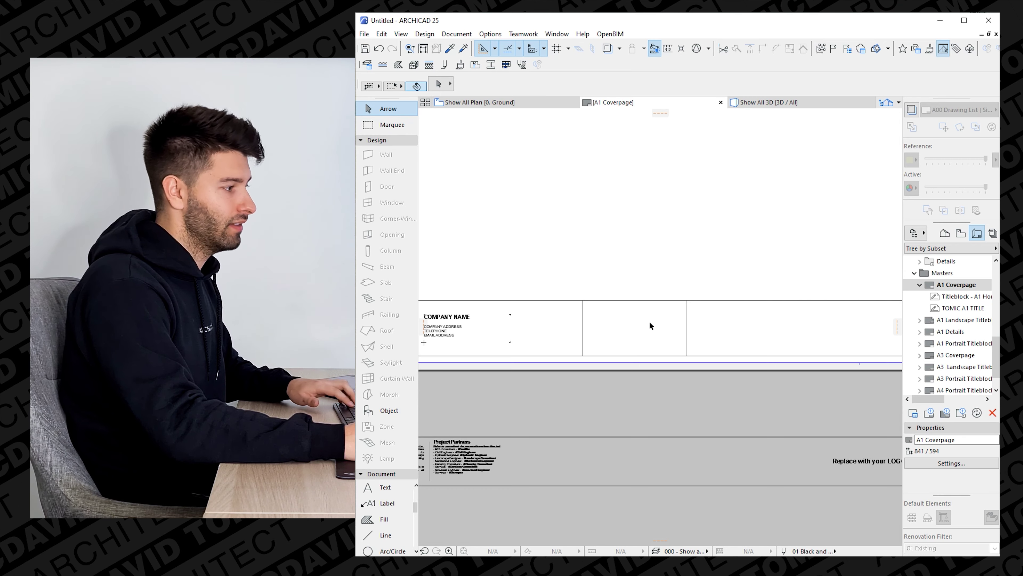
Copy the COMPANY LOGO text into the new 75 mm wide cell and change it to RECOGNITION LOGO on two lines.
scroll(629, 325, "down", 1)
middle_click_drag(630, 325, 694, 321)
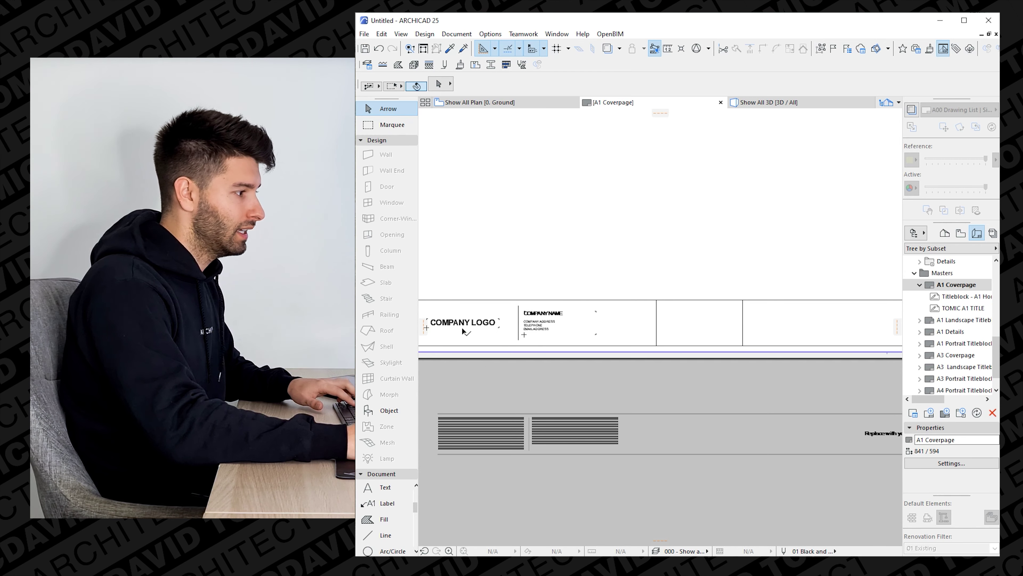
left_click_drag(462, 327, 701, 327)
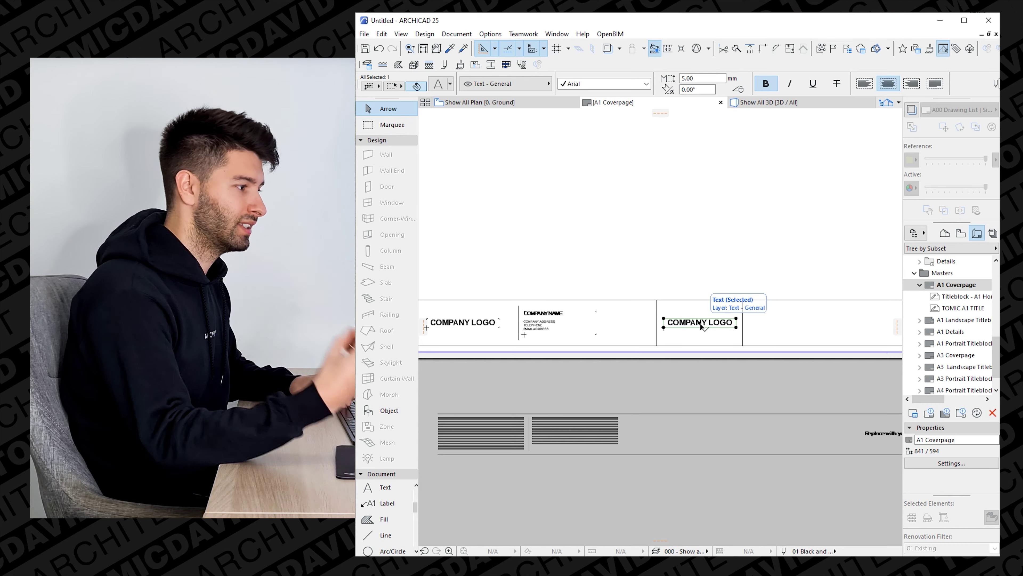
scroll(703, 326, "up", 3)
double_click(718, 329)
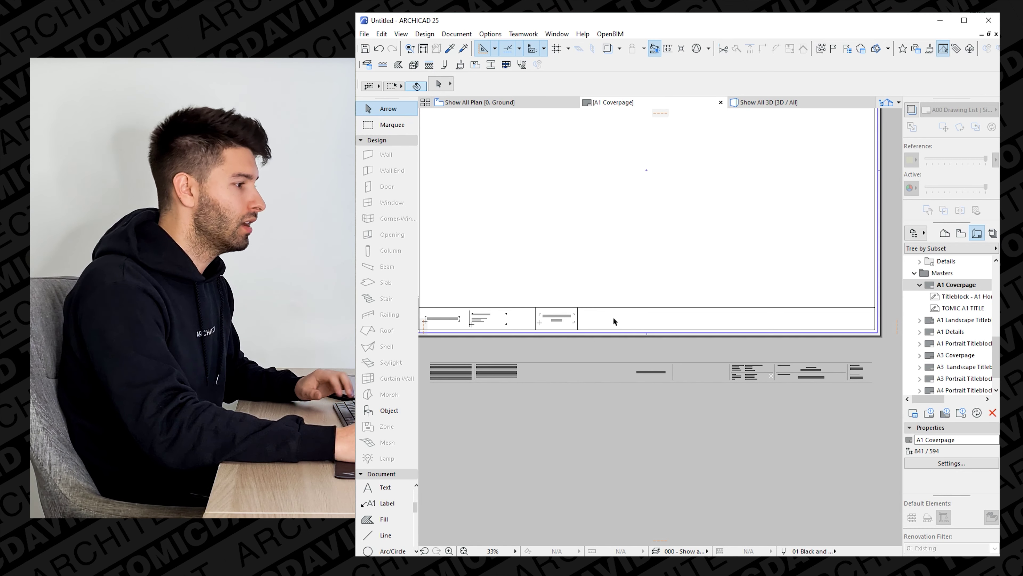
Examine the project detail fields available in the Project Info dialog and close it without changes.
left_click(365, 35)
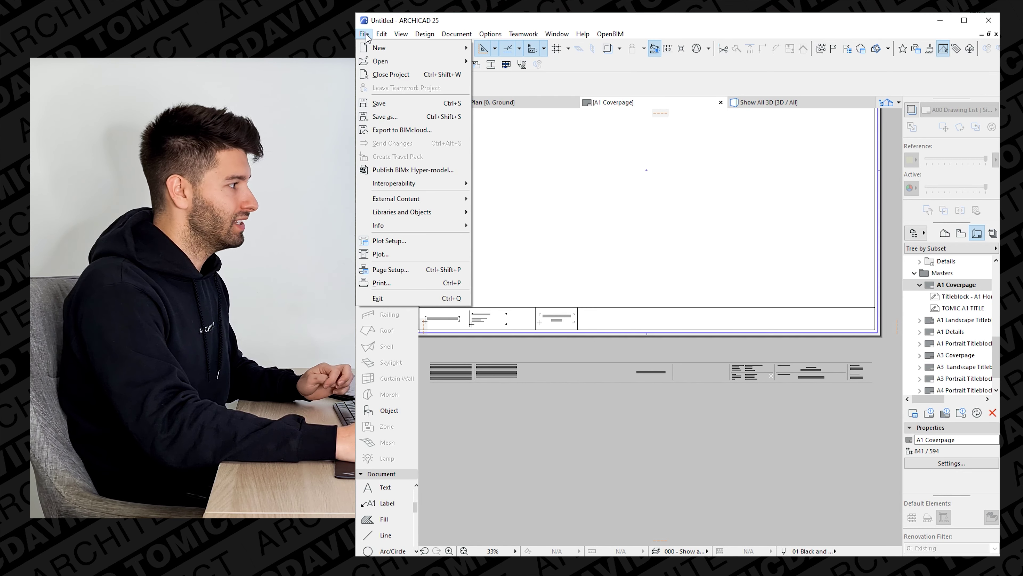
mouse_move(406, 224)
left_click(492, 224)
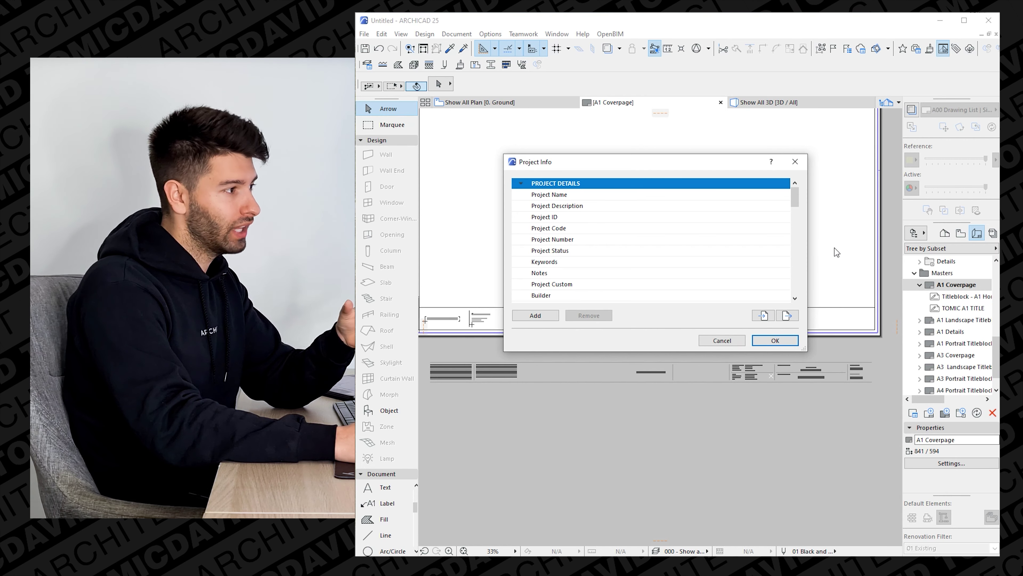
left_click(795, 162)
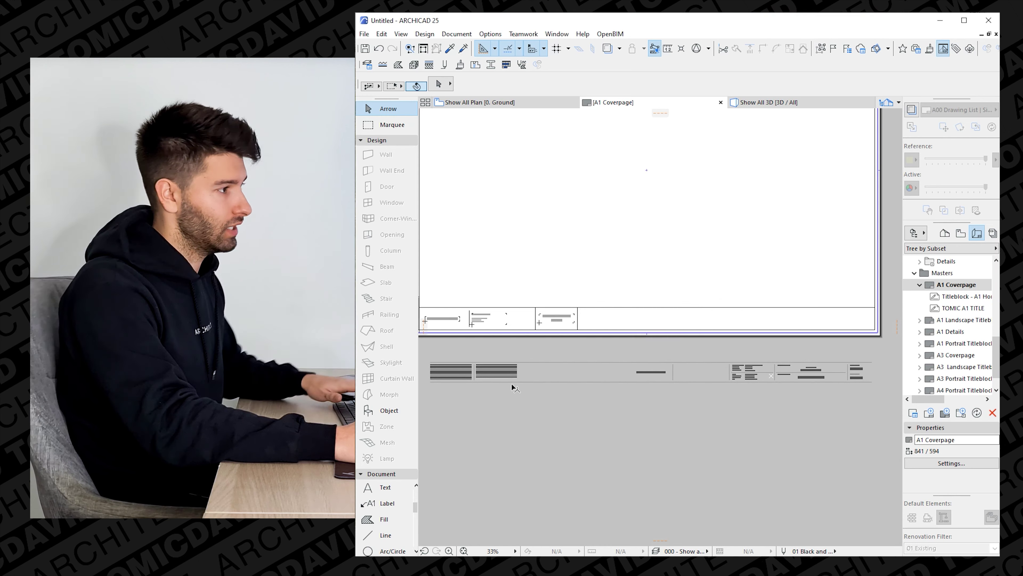
Copy the divider line right of the RECOGNITION LOGO text 100 mm to the right.
scroll(500, 393, "up", 4)
left_click(525, 317)
left_click_drag(525, 328, 634, 328)
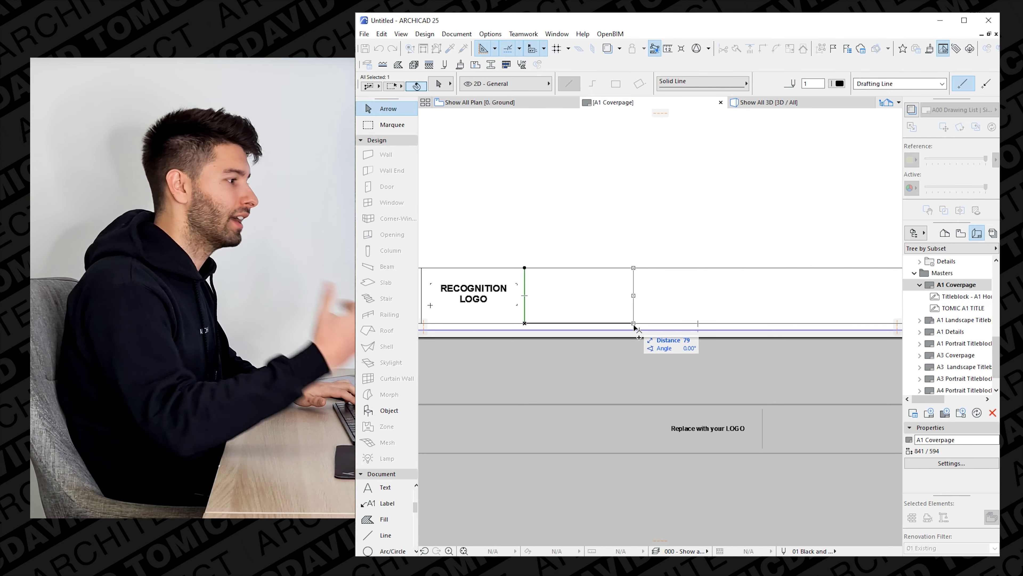
key("Tab")
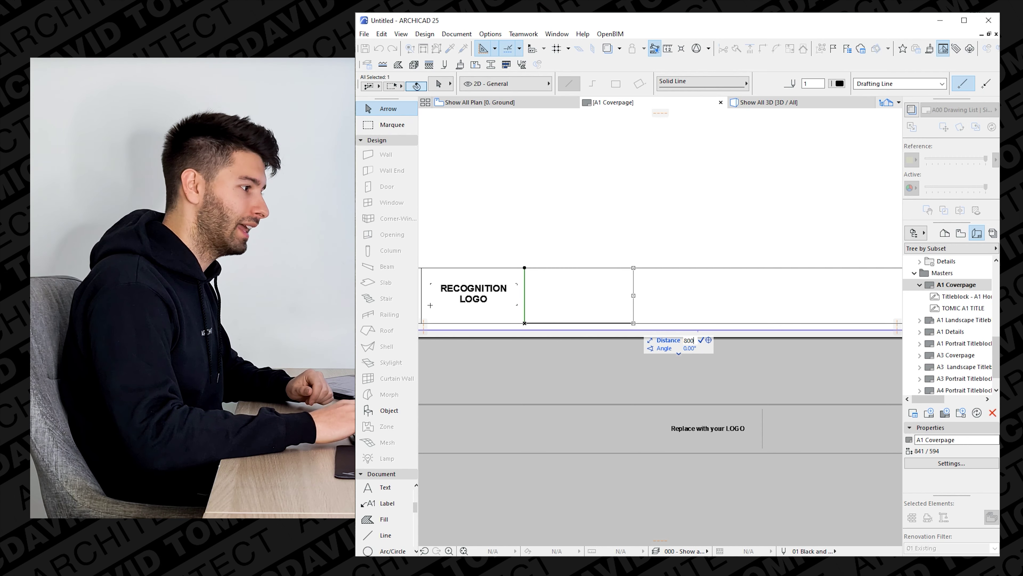
key("Return")
key("Escape")
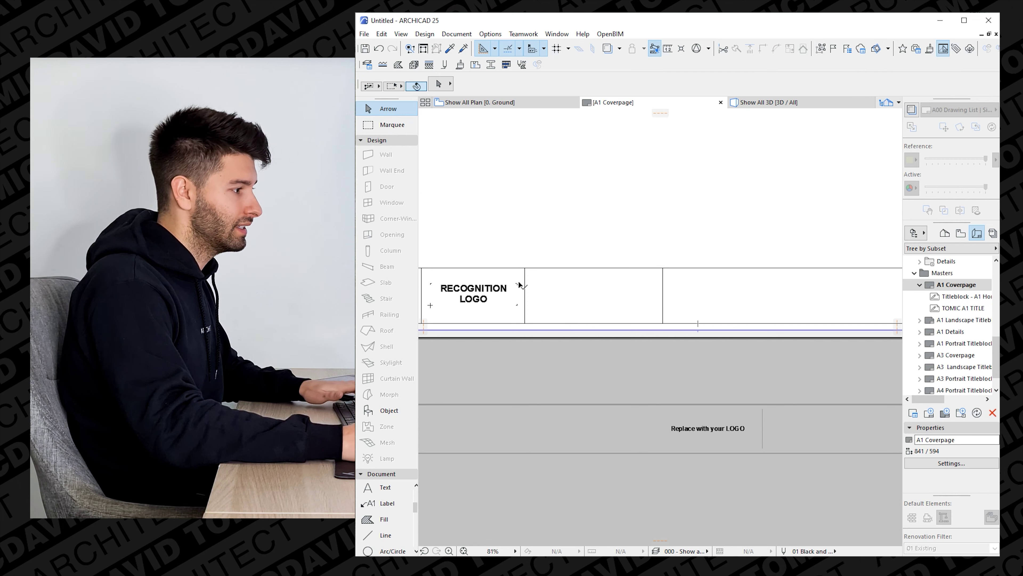
Copy the company details text into the cell right of RECOGNITION LOGO and replace its contents with a bold PROJECT: heading.
middle_click_drag(519, 283, 558, 279)
scroll(710, 287, "left", 5)
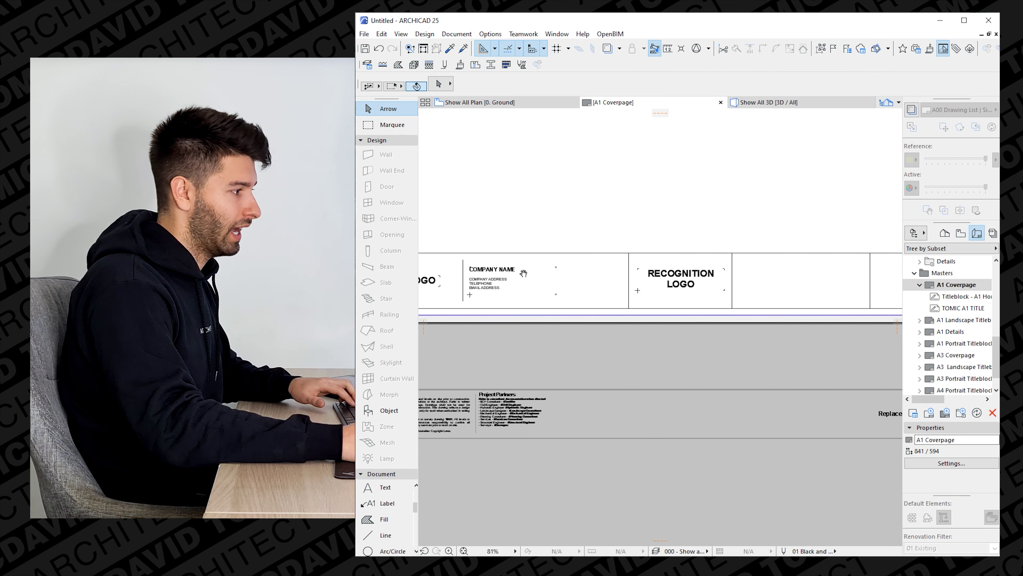
left_click(472, 269)
double_click(472, 269)
type("PROJECT A")
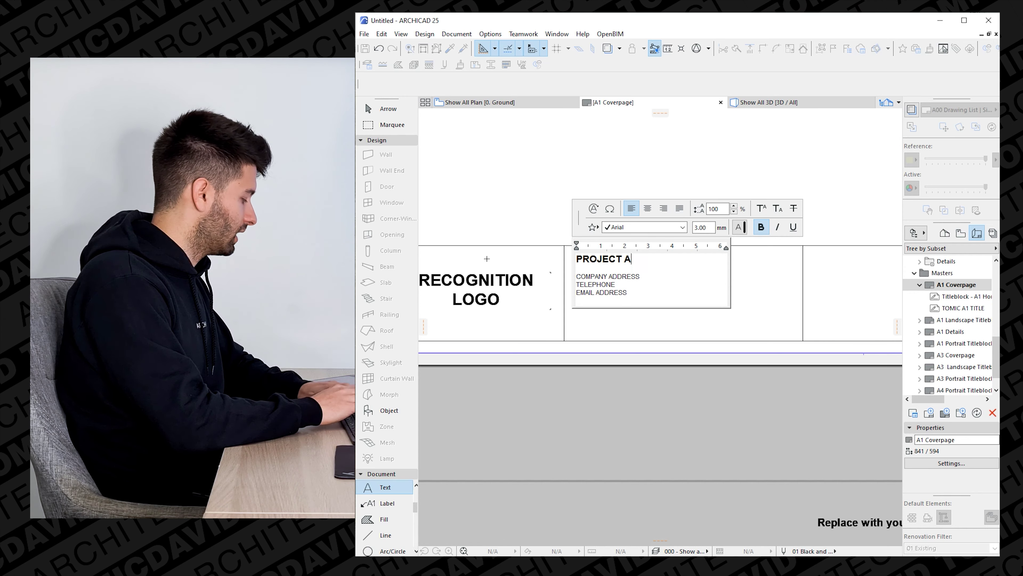
key("BackSpace")
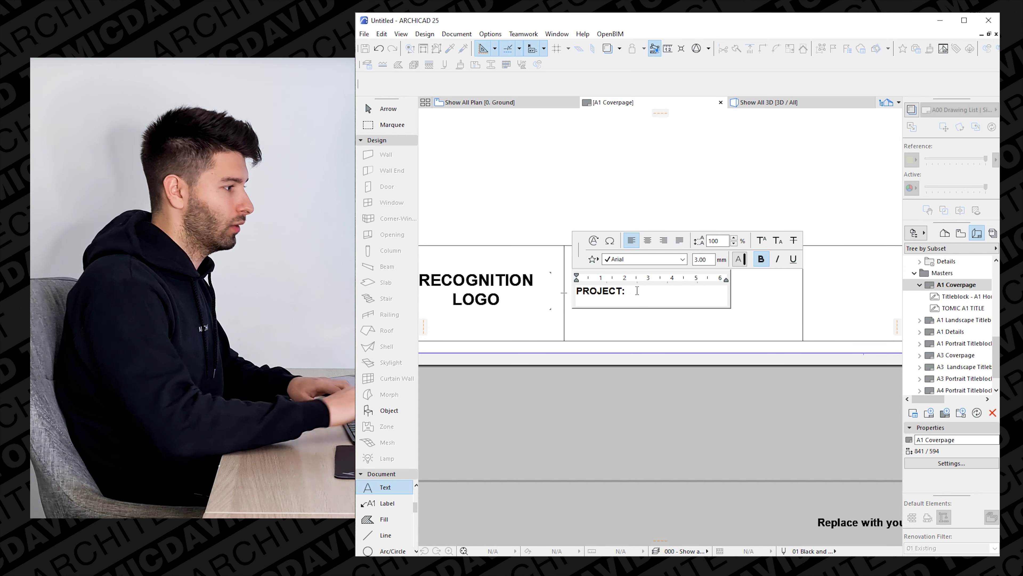
Duplicate the PROJECT: heading two lines below the first one within the same text block.
left_click_drag(637, 290, 507, 293)
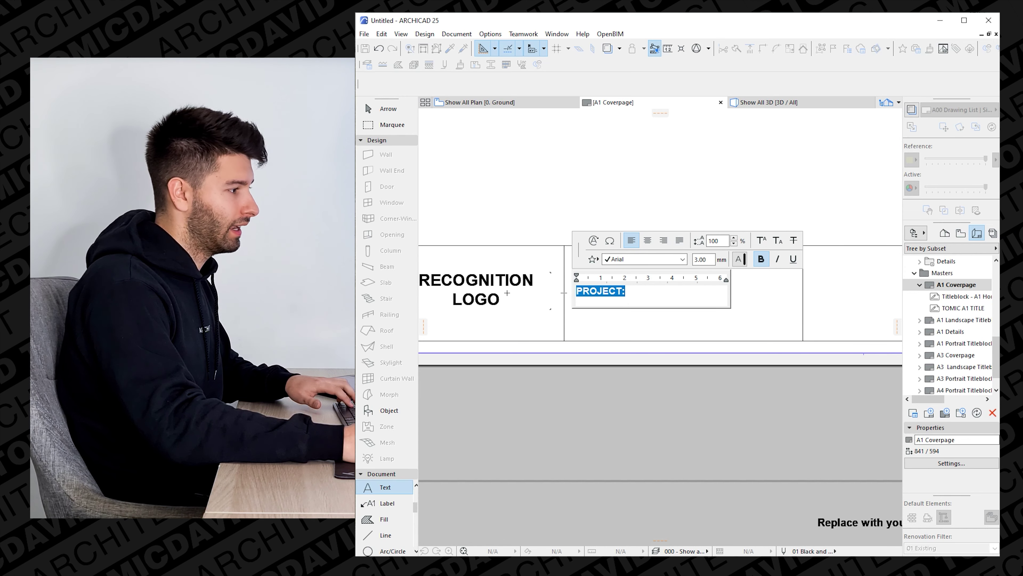
key("ctrl+c")
key("End")
key("Return")
key("Return")
key("ctrl+v")
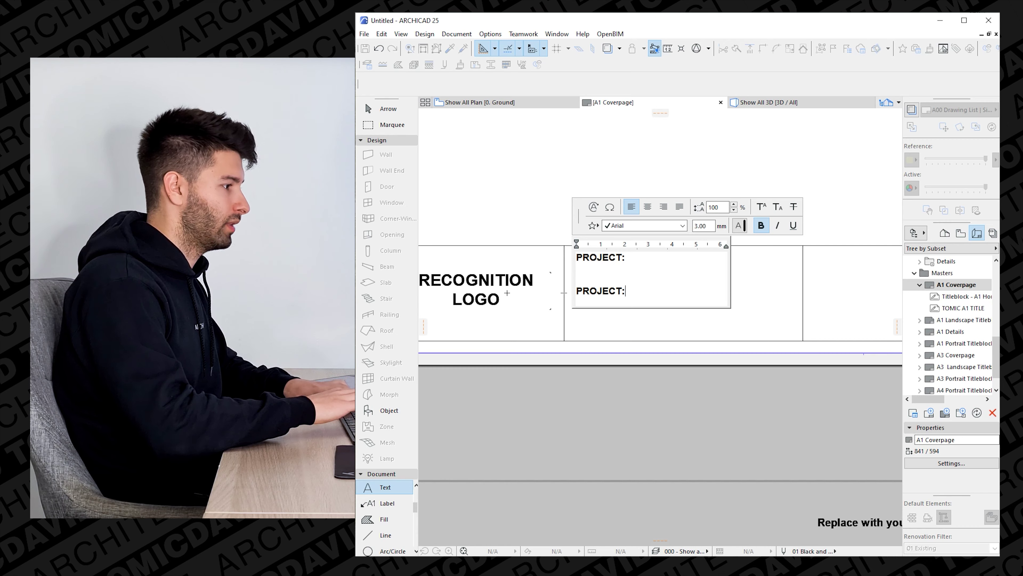